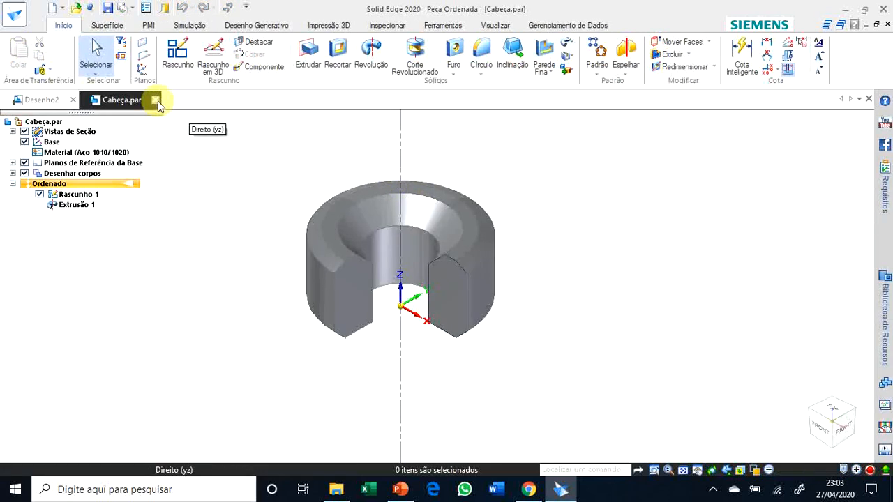
Close Cabeça.par without saving its changes and delete both existing part views from the Desenho2 sheet
{"action": "left_click", "coordinate": [156, 100]}
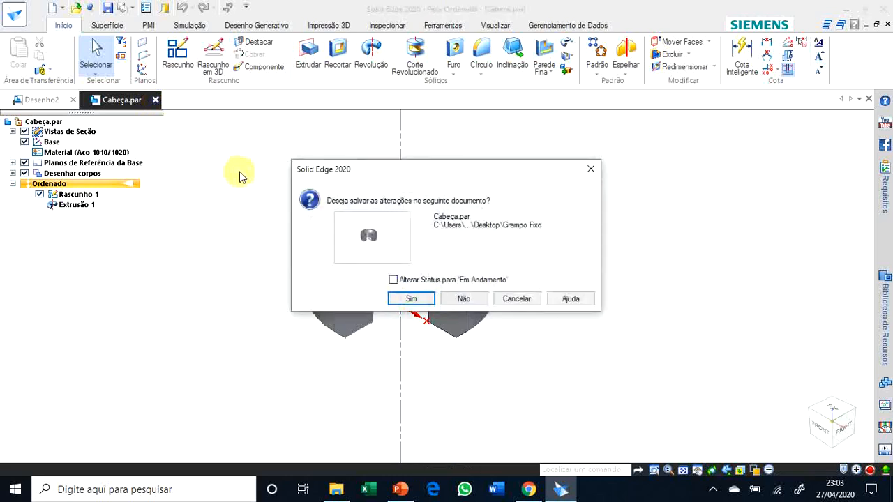
{"action": "left_click", "coordinate": [470, 297]}
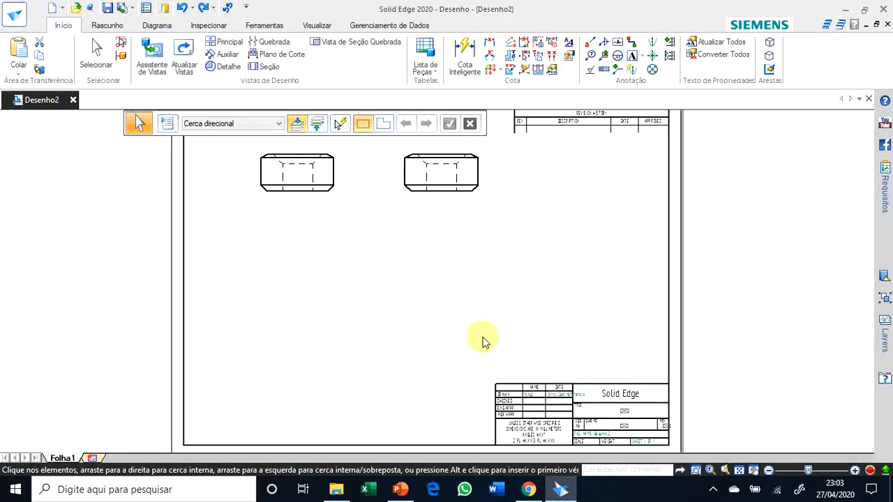
{"action": "left_click", "coordinate": [414, 188]}
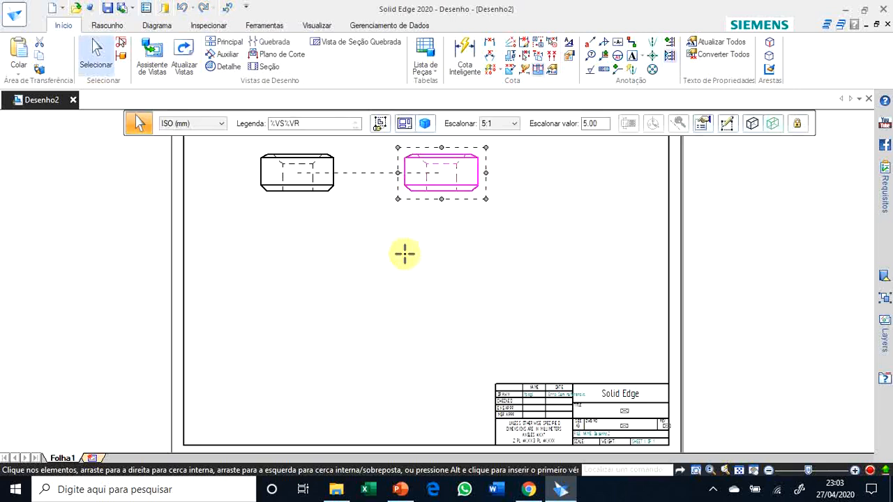
{"action": "key", "text": "Delete"}
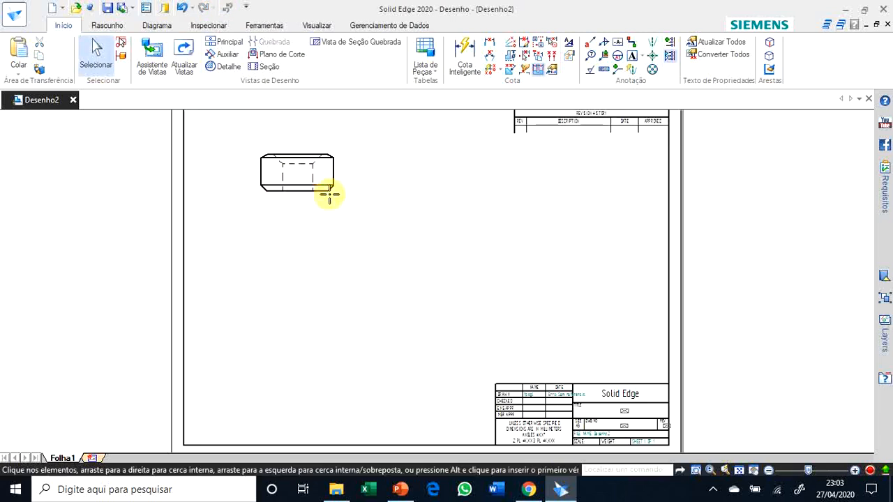
{"action": "left_click", "coordinate": [329, 192]}
{"action": "key", "text": "Delete"}
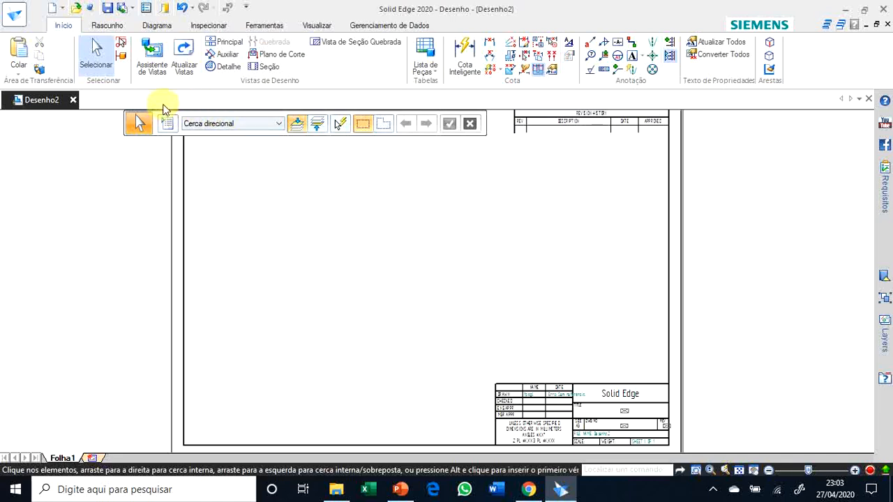
Start a new drawing view of the Cabeça part with the View Wizard and review its part view options
{"action": "left_click", "coordinate": [154, 59]}
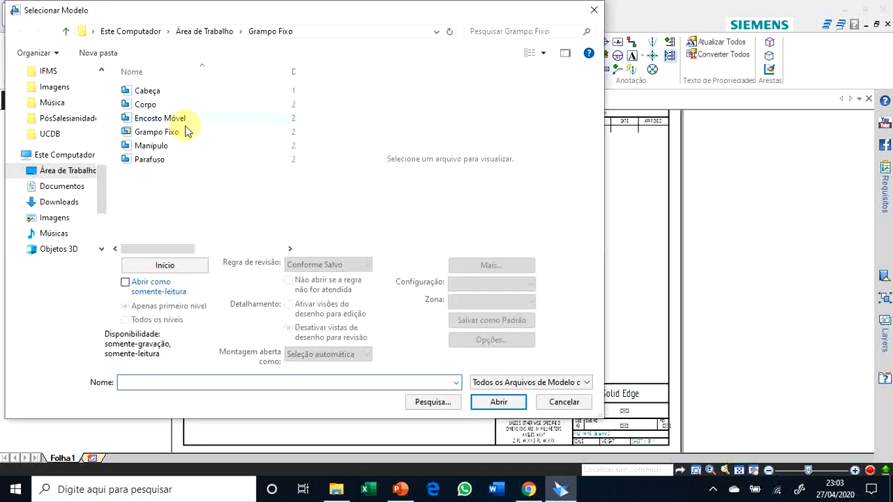
{"action": "double_click", "coordinate": [147, 90]}
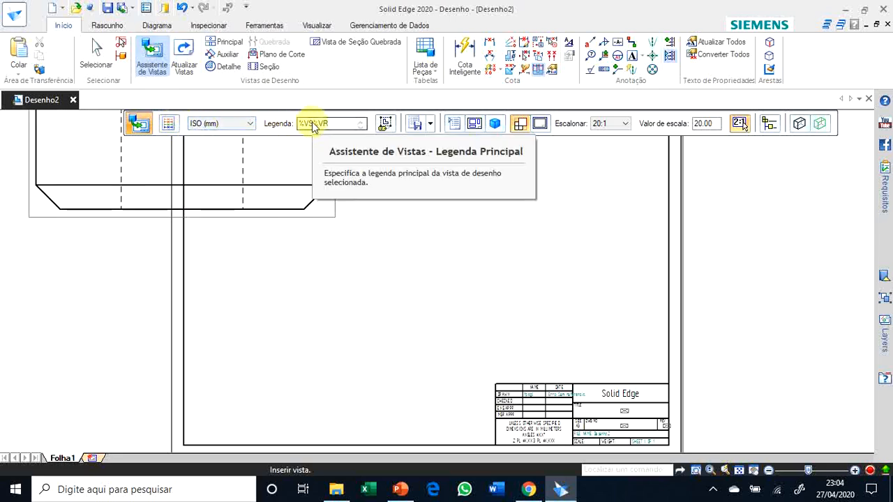
{"action": "left_click", "coordinate": [429, 125]}
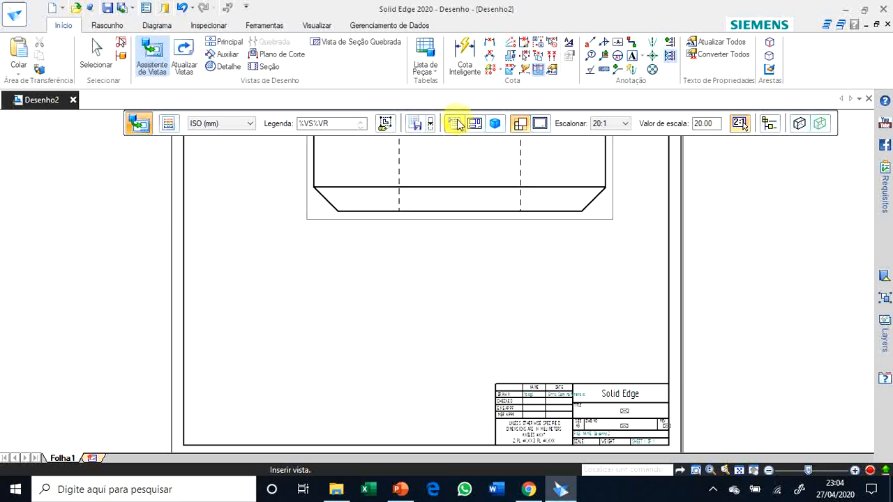
{"action": "left_click", "coordinate": [457, 124]}
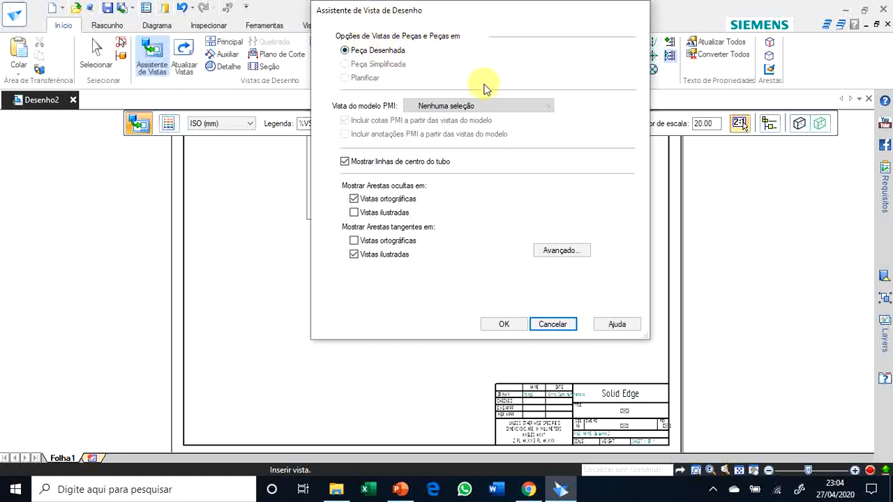
{"action": "left_click", "coordinate": [553, 324]}
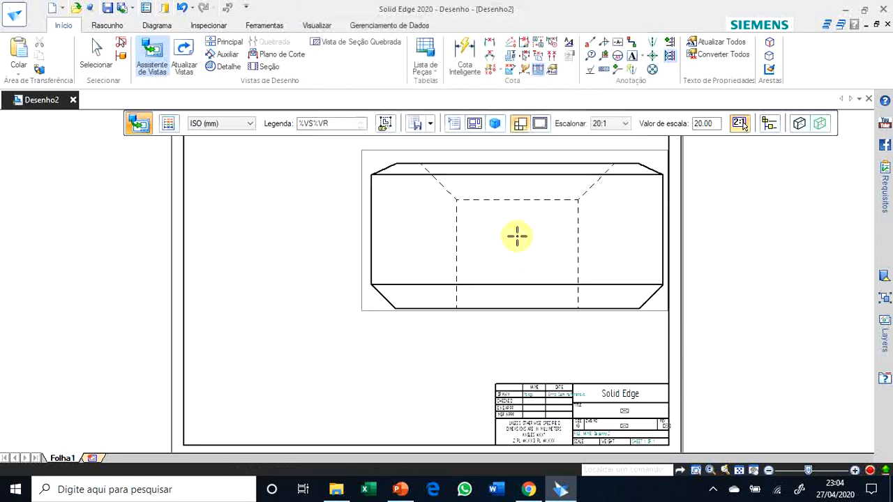
Try to define a custom top orientation as the primary view in the drawing view layout
{"action": "left_click", "coordinate": [474, 126]}
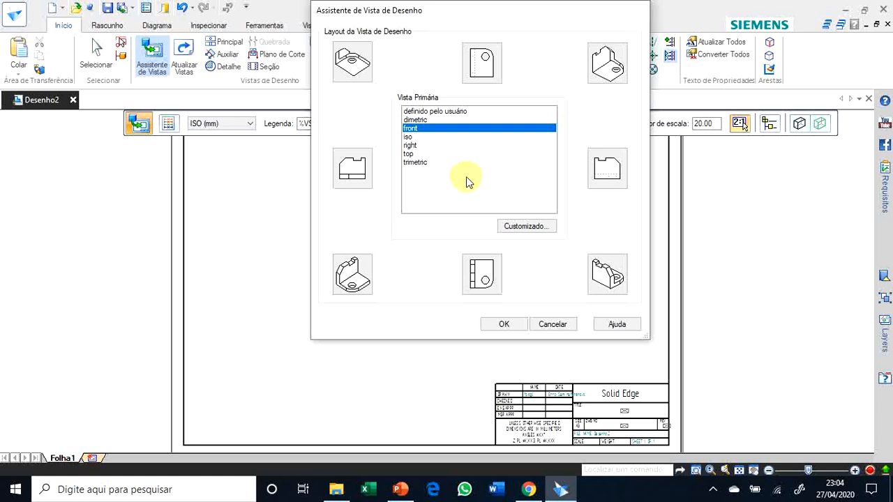
{"action": "left_click", "coordinate": [525, 227]}
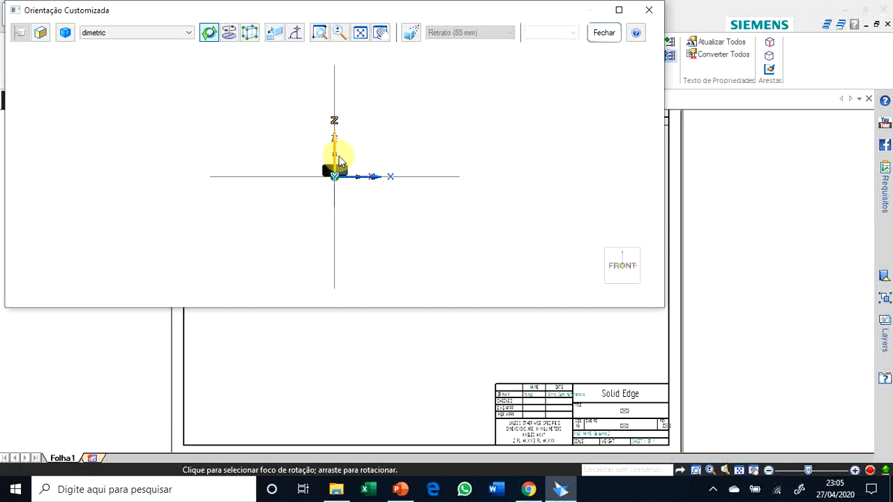
{"action": "left_click", "coordinate": [641, 252]}
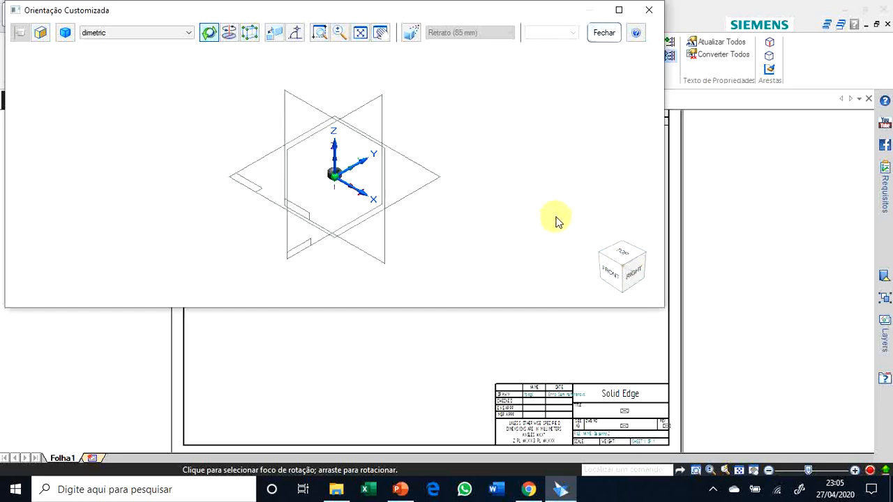
{"action": "mouse_move", "coordinate": [623, 256]}
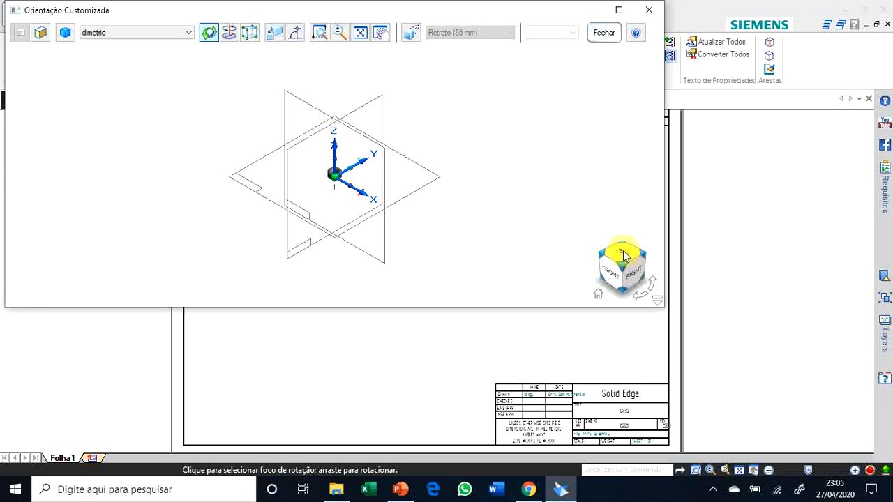
{"action": "left_click", "coordinate": [624, 255]}
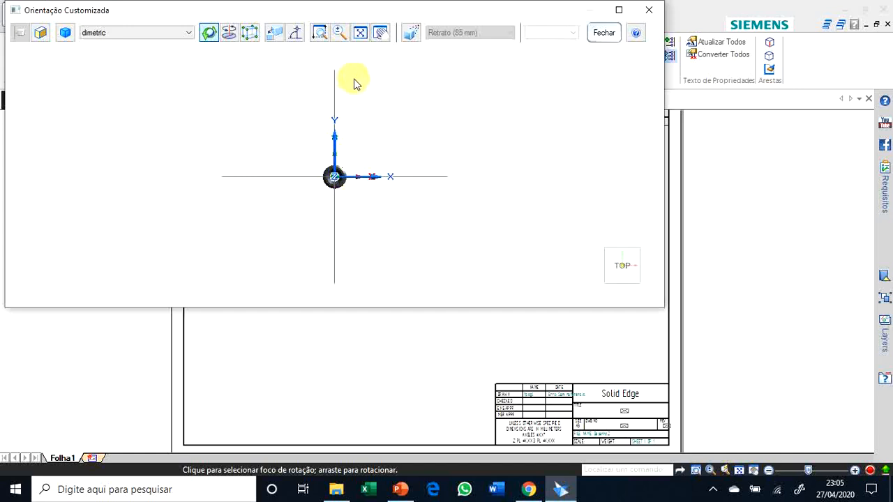
{"action": "left_click", "coordinate": [607, 33]}
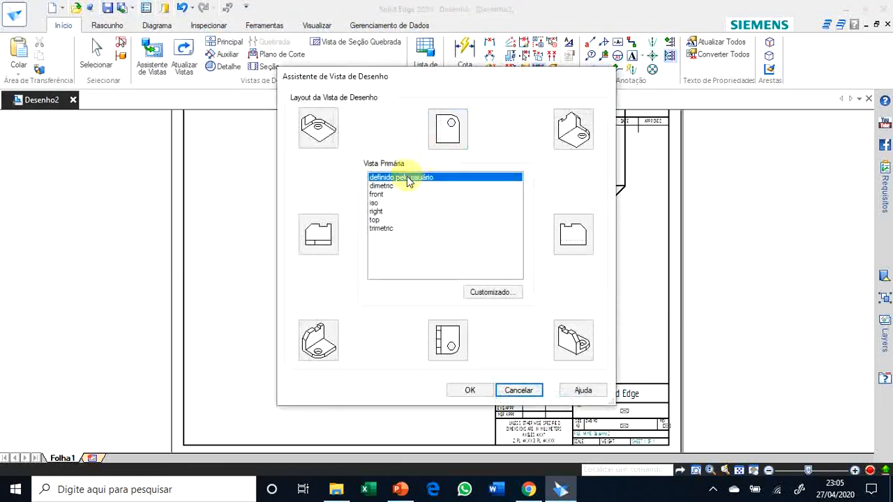
{"action": "left_click", "coordinate": [408, 181]}
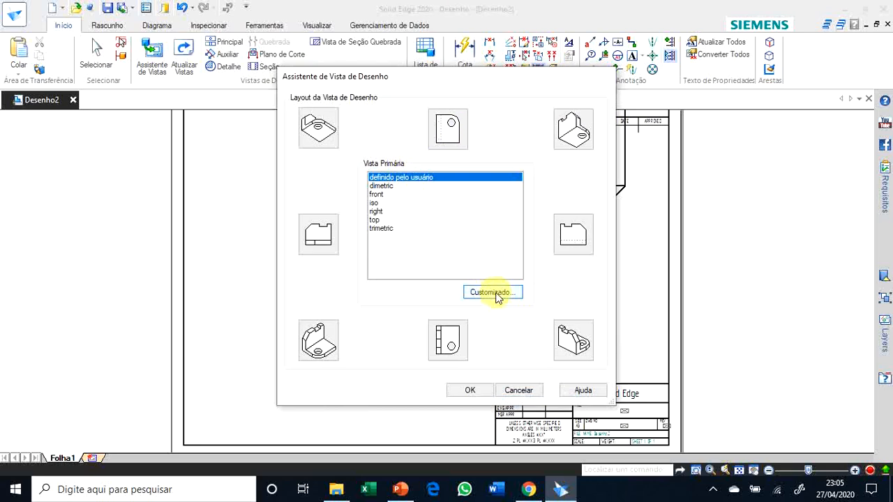
{"action": "left_click", "coordinate": [473, 390]}
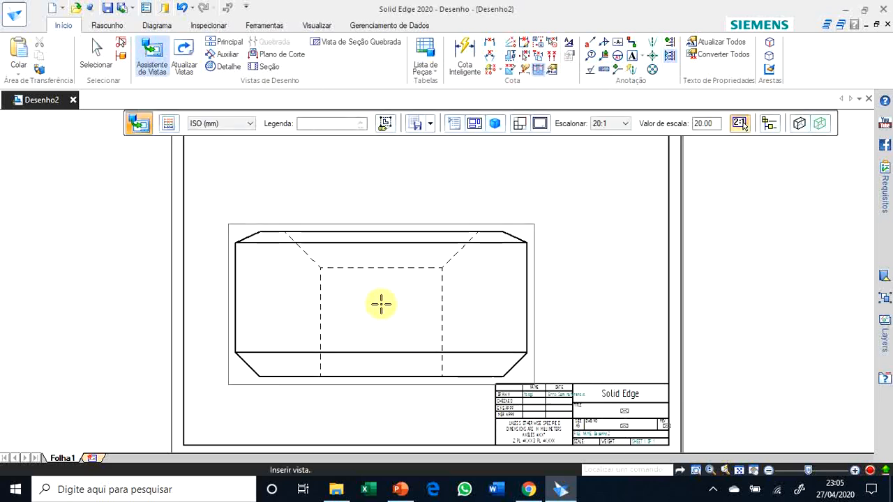
Set the primary view to the user-defined orientation, customized to look at the part from the top
{"action": "left_click", "coordinate": [455, 125]}
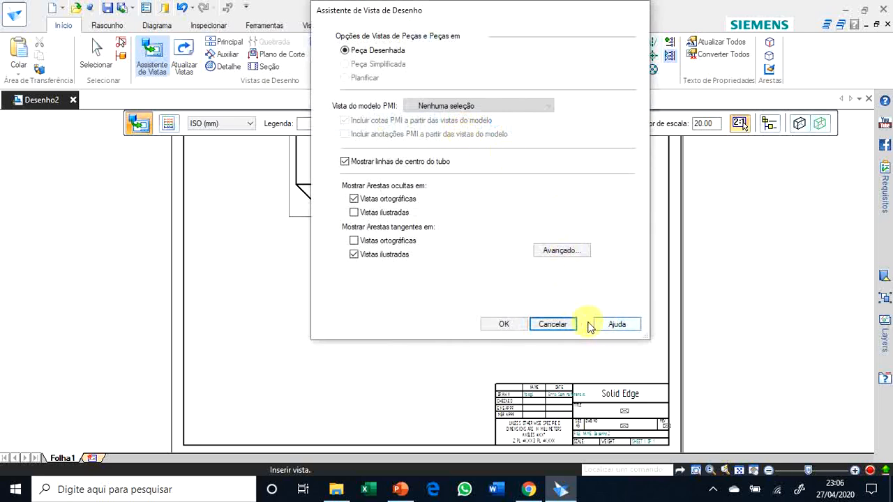
{"action": "left_click", "coordinate": [562, 326]}
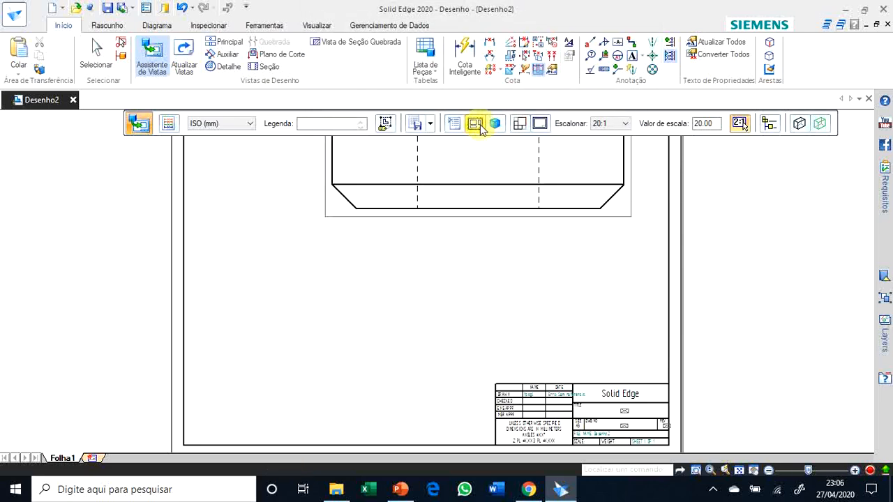
{"action": "left_click", "coordinate": [475, 126]}
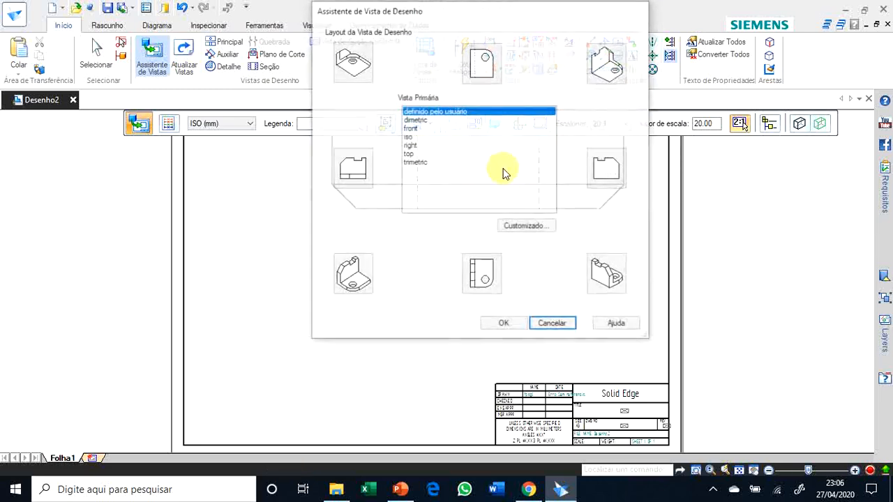
{"action": "left_click", "coordinate": [523, 228]}
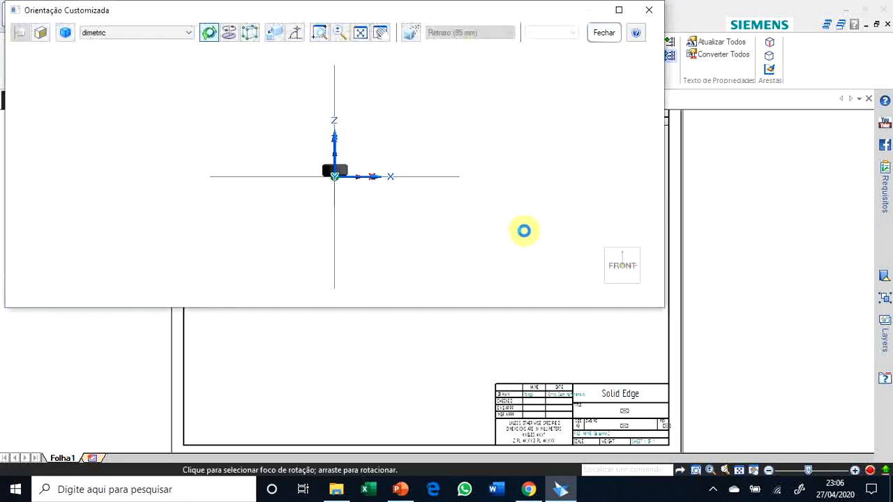
{"action": "left_click", "coordinate": [618, 245]}
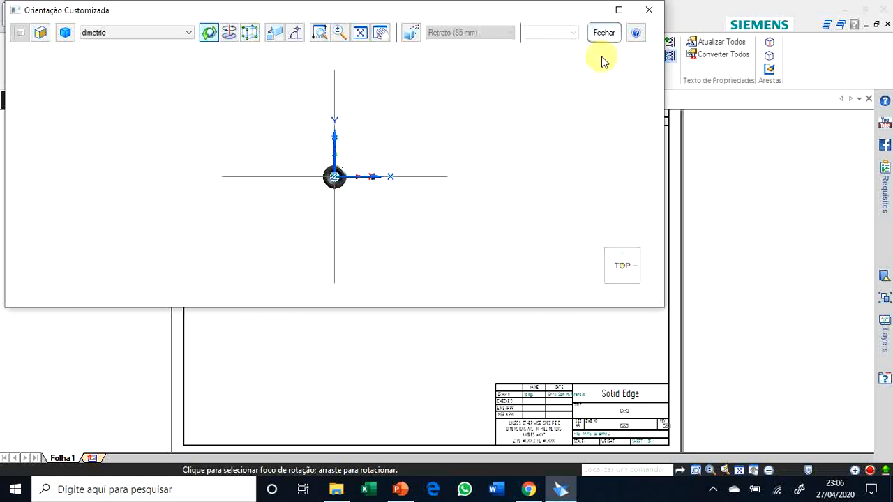
{"action": "left_click", "coordinate": [604, 35]}
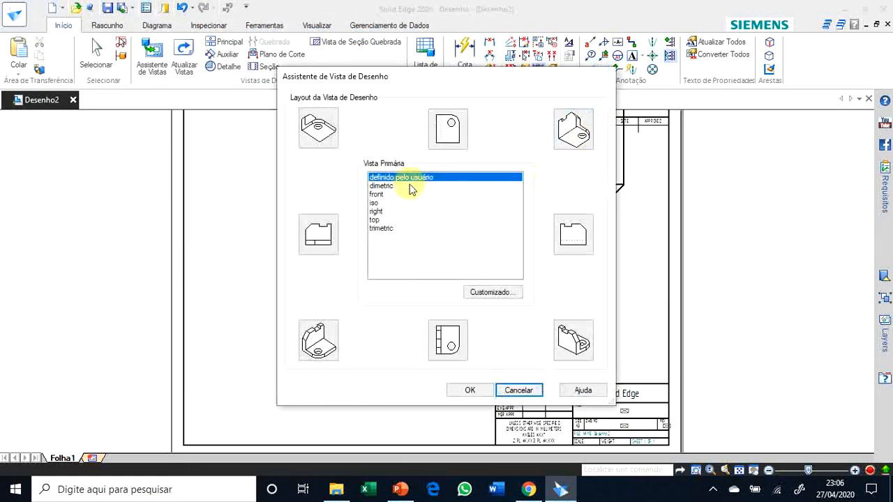
{"action": "left_click", "coordinate": [484, 392]}
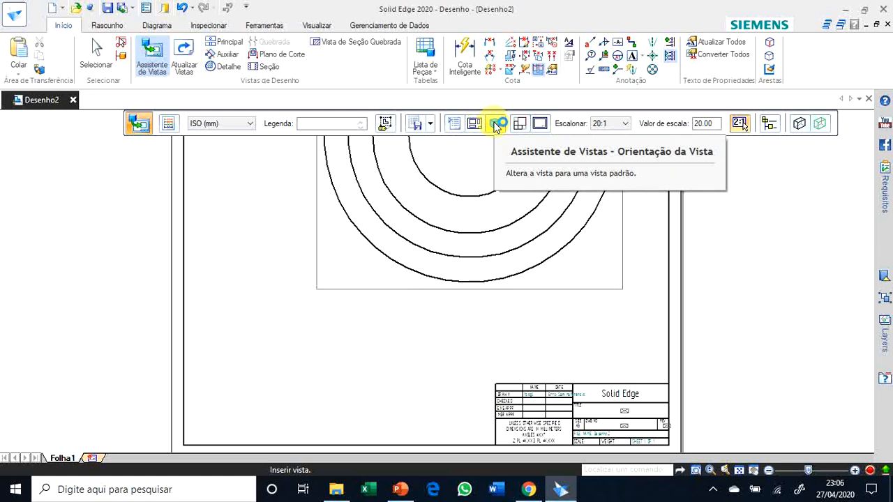
Look over the standard view orientations and set the drawing view scale to 5:1
{"action": "left_click", "coordinate": [496, 124]}
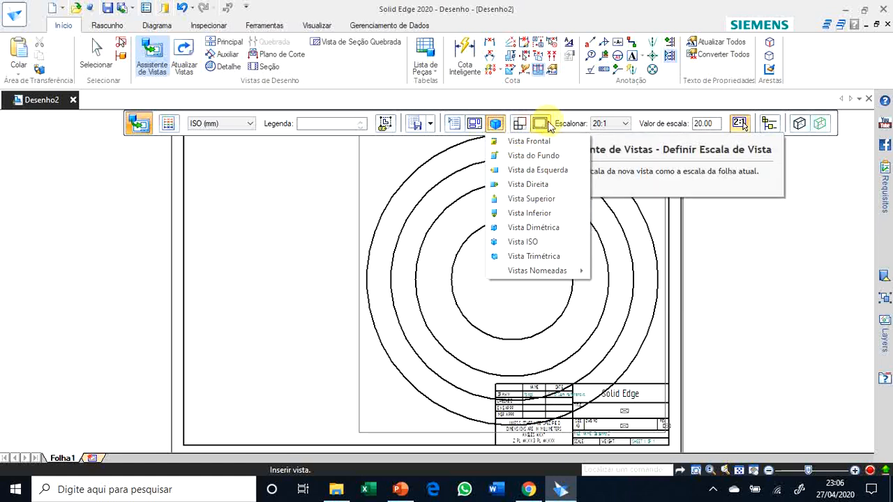
{"action": "left_click", "coordinate": [609, 130]}
{"action": "left_click", "coordinate": [610, 132]}
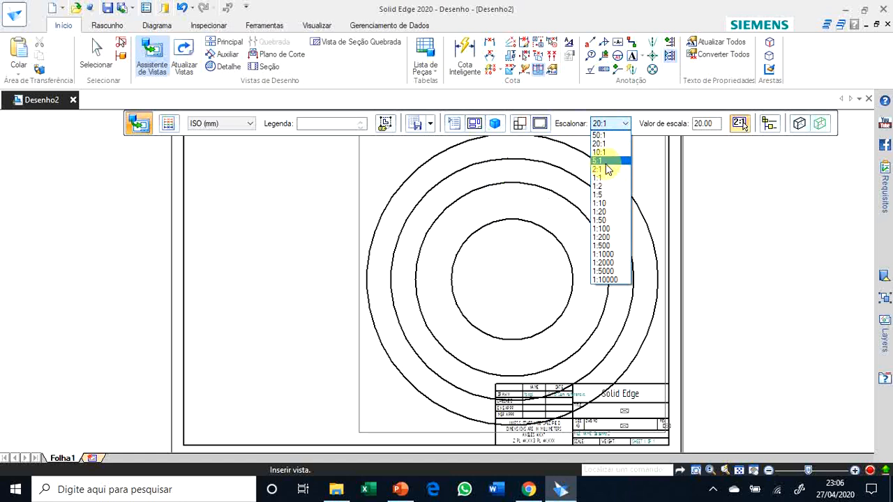
{"action": "left_click", "coordinate": [603, 162]}
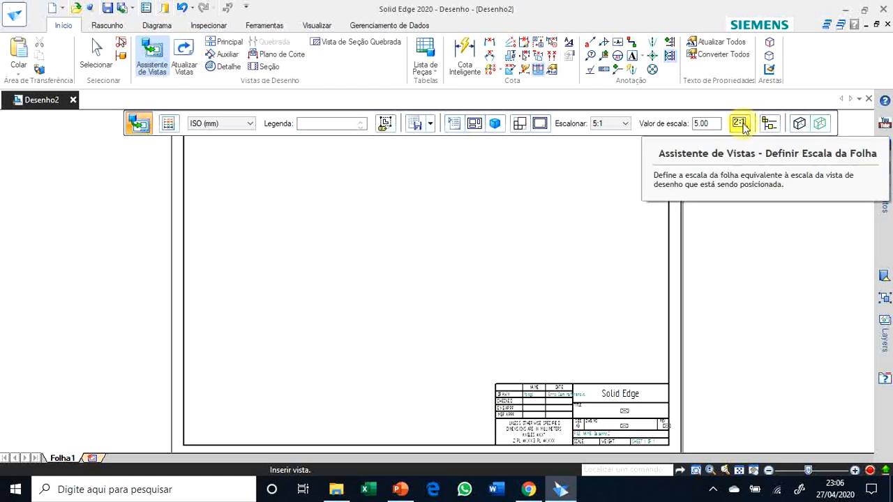
Review the shading and edge options for the new view and choose no shading (Sem Sombreamento)
{"action": "left_click", "coordinate": [799, 126]}
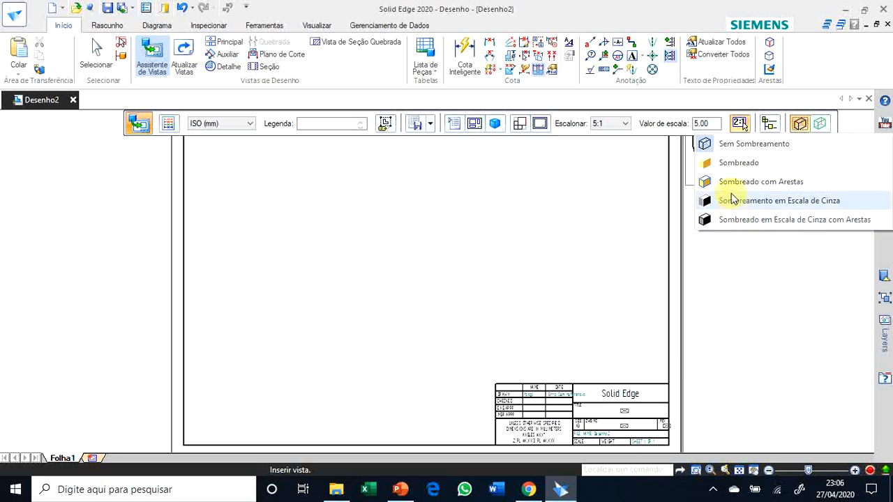
{"action": "left_click", "coordinate": [820, 123]}
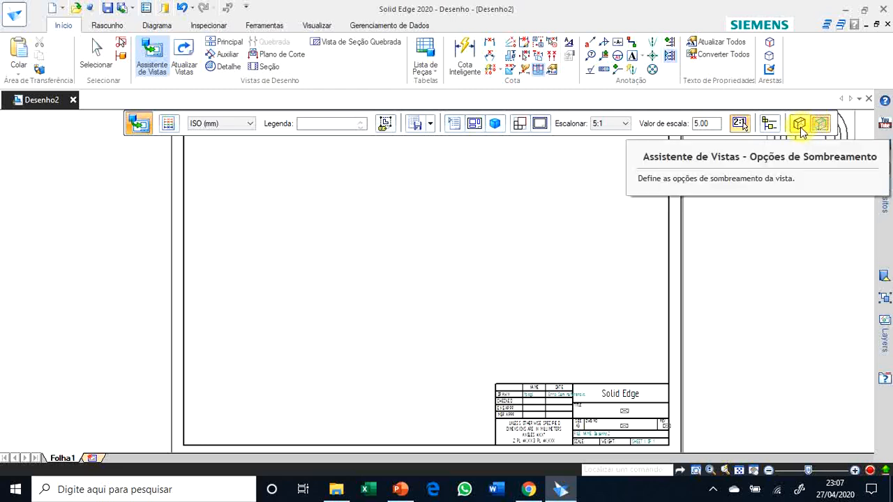
{"action": "left_click", "coordinate": [800, 128]}
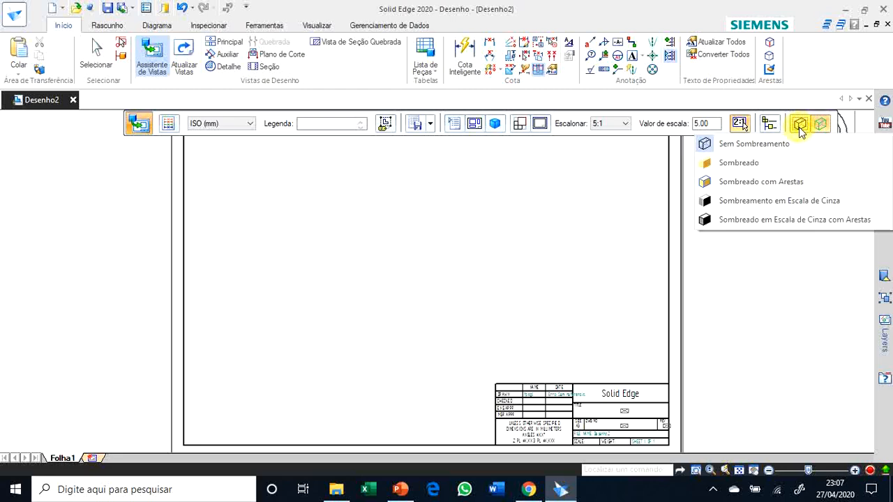
{"action": "left_click", "coordinate": [745, 145]}
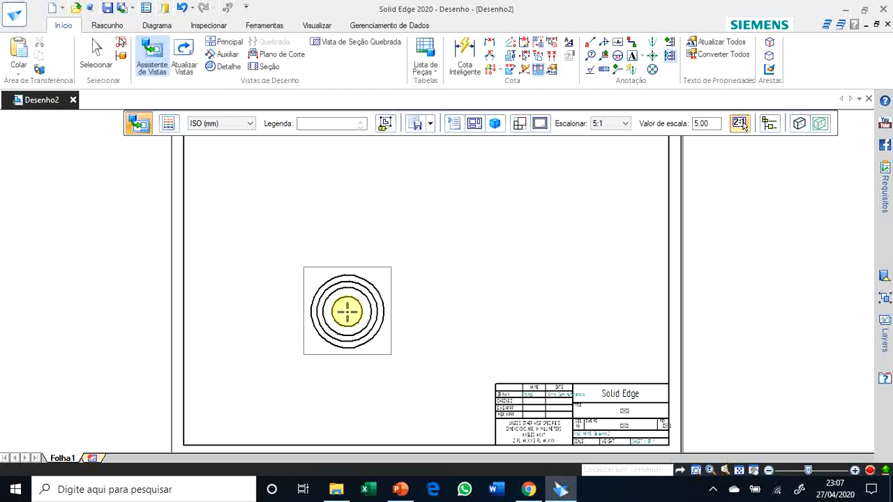
Place the top view on the sheet, then project a front view directly above it and a pictorial view diagonally up and left
{"action": "left_click", "coordinate": [354, 272]}
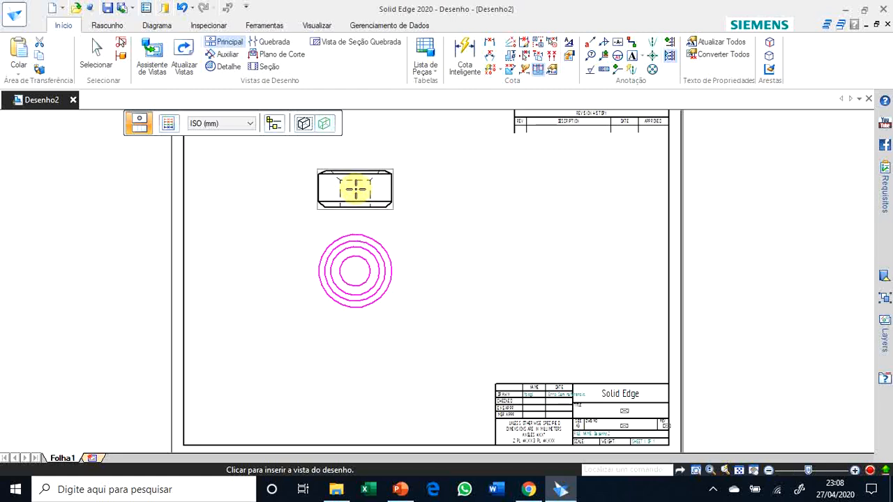
{"action": "left_click", "coordinate": [356, 189]}
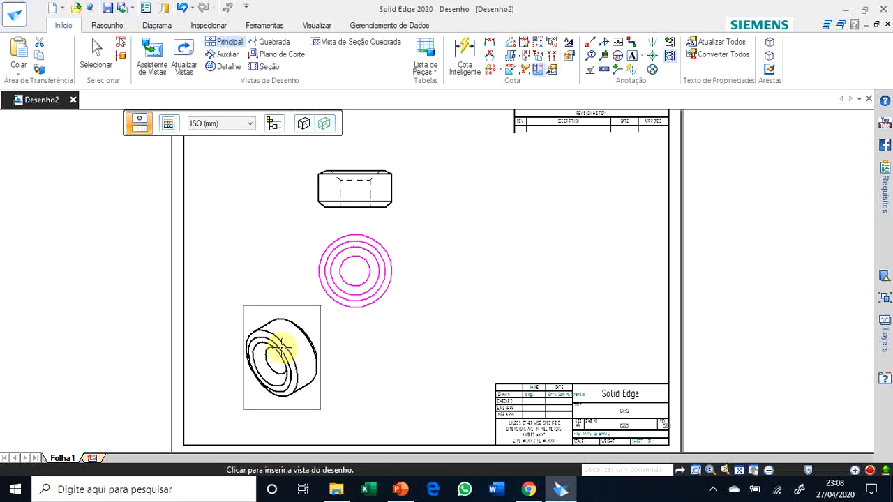
{"action": "left_click", "coordinate": [296, 235]}
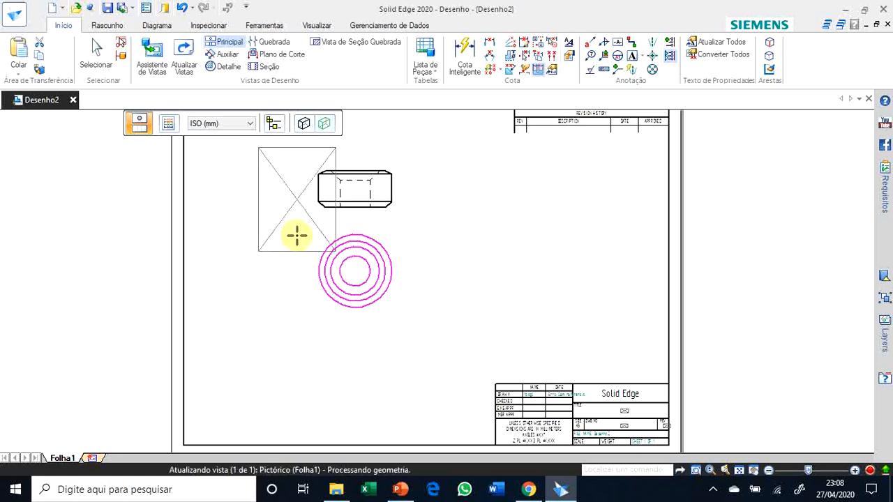
Cancel the pictorial view, end the view projection and update the drawing views
{"action": "key", "text": "Escape"}
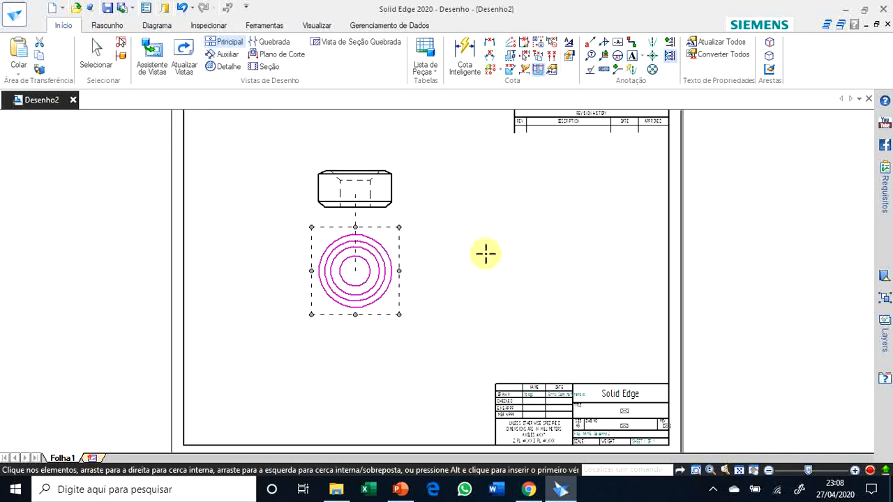
{"action": "left_click", "coordinate": [485, 263]}
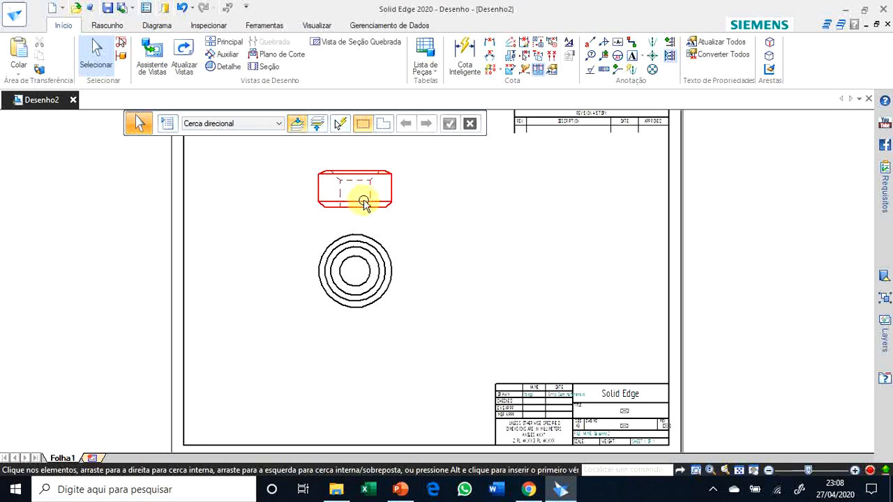
{"action": "left_click", "coordinate": [349, 249]}
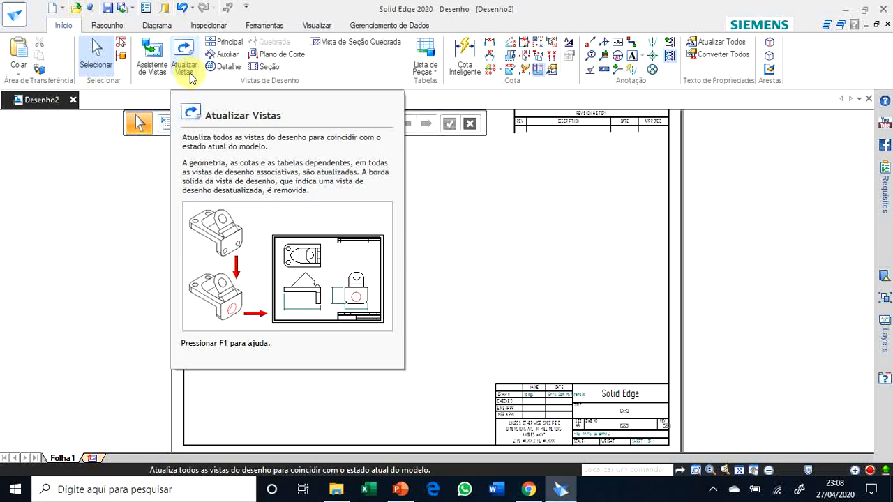
{"action": "left_click", "coordinate": [190, 74]}
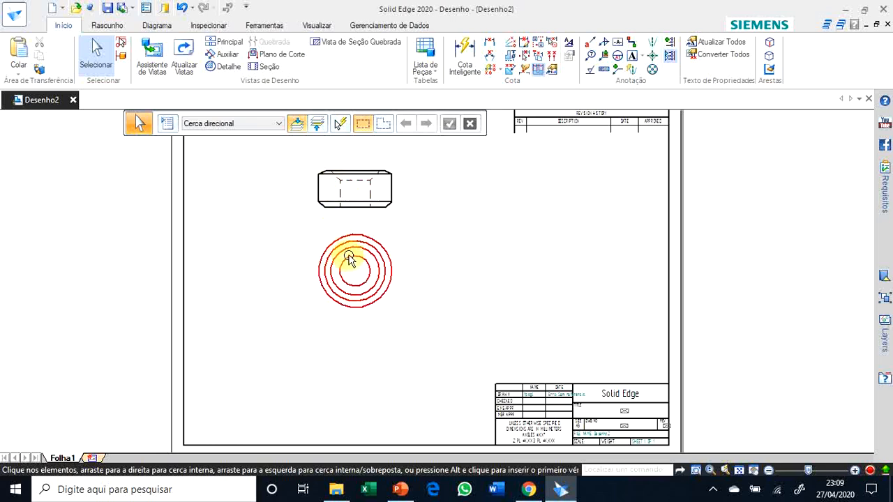
Open the Cabeça part model from the front view and hide its section views
{"action": "double_click", "coordinate": [362, 203]}
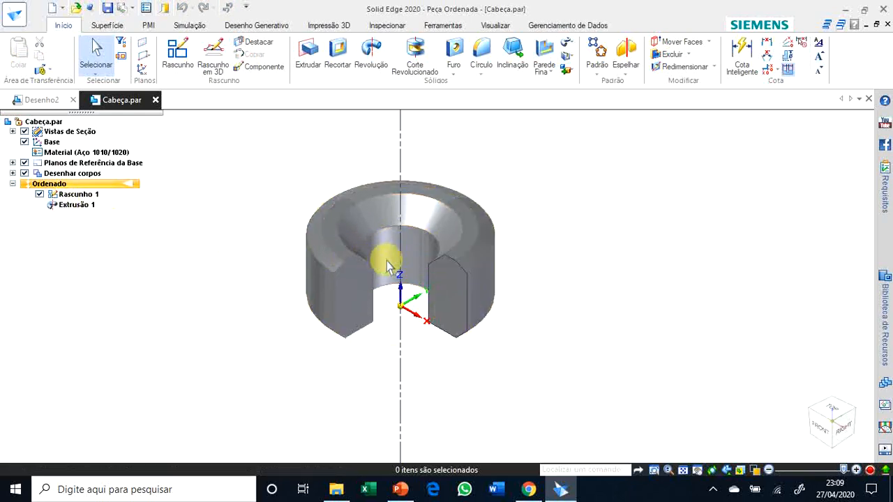
{"action": "left_click", "coordinate": [25, 131]}
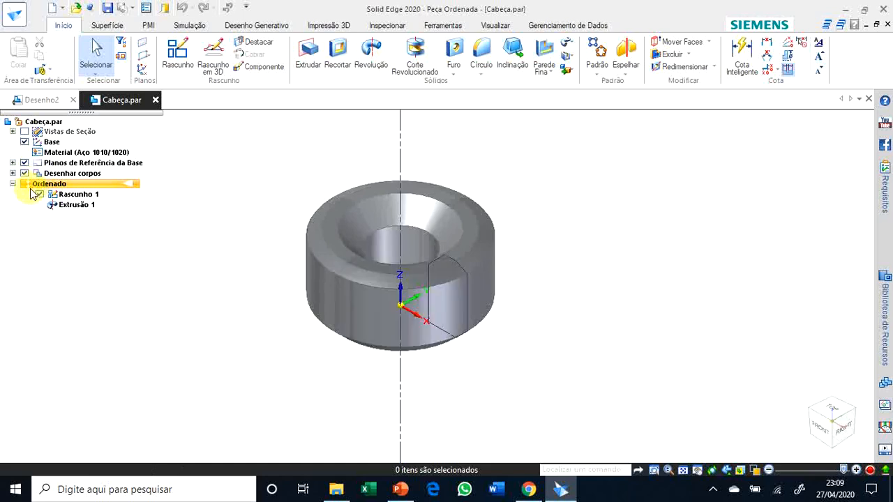
Edit Rascunho 1, facing its sketch plane, and set the profile's horizontal distance from the axis to its outer edge to 10 mm
{"action": "left_click", "coordinate": [70, 195]}
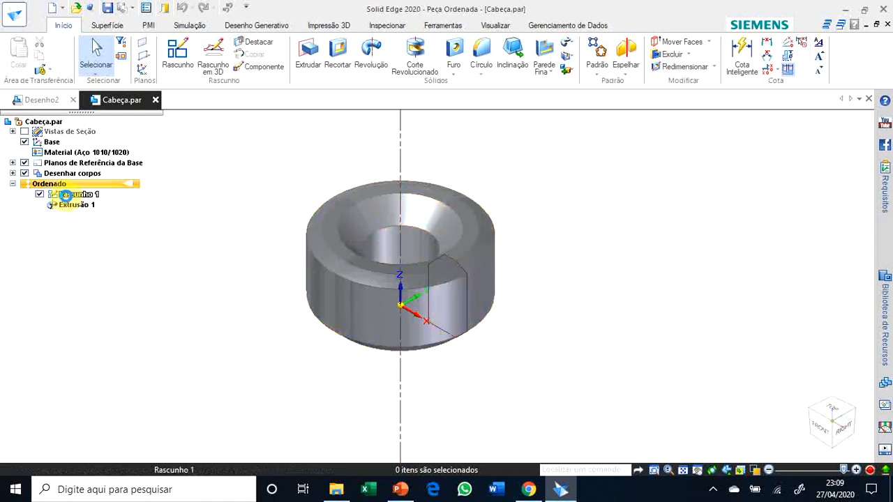
{"action": "left_click", "coordinate": [482, 425]}
{"action": "left_click", "coordinate": [428, 339]}
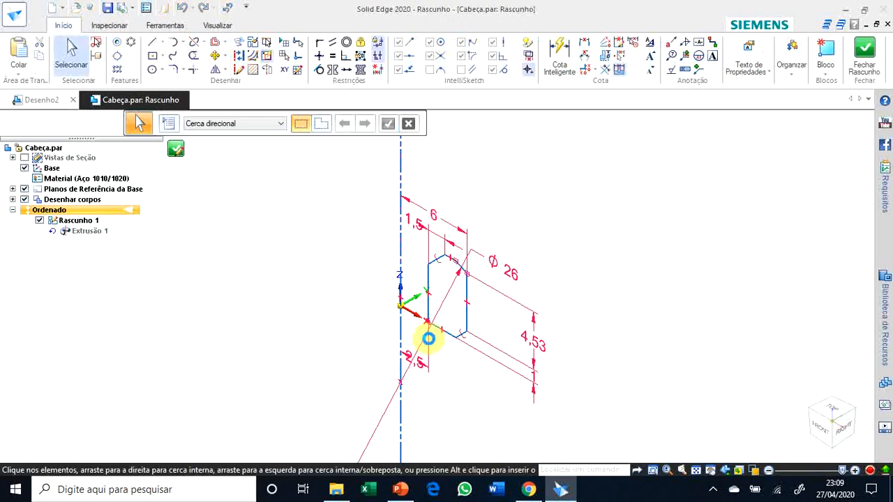
{"action": "left_click", "coordinate": [725, 470]}
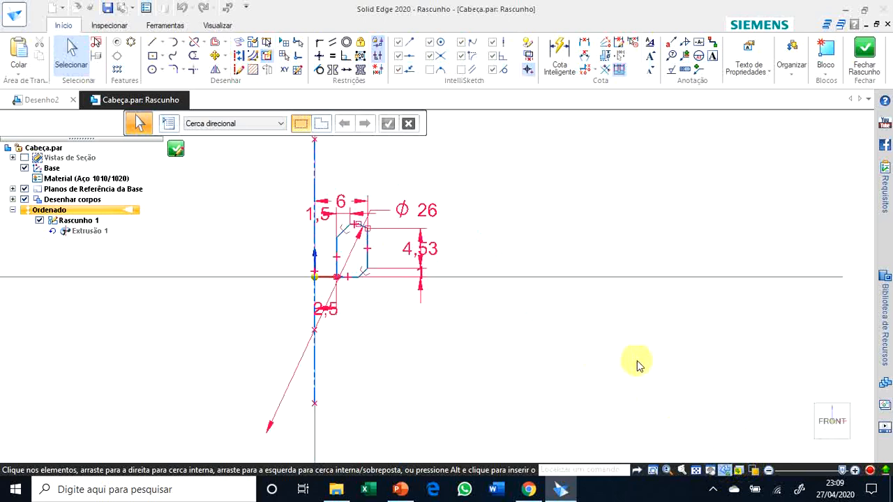
{"action": "left_click", "coordinate": [357, 201]}
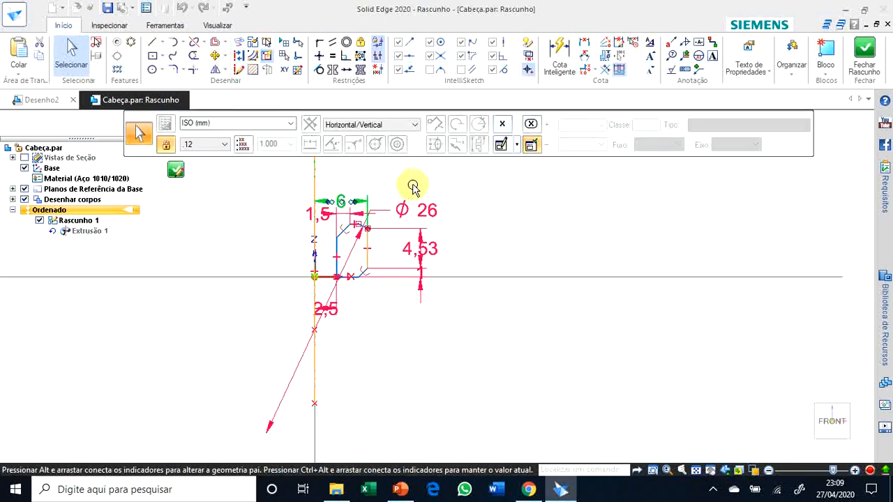
{"action": "left_click", "coordinate": [352, 200]}
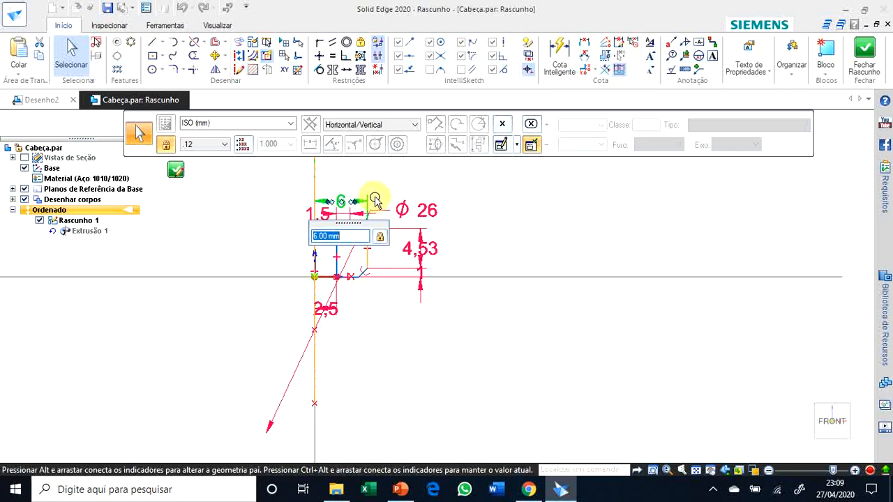
{"action": "type", "text": "10"}
{"action": "key", "text": "Return"}
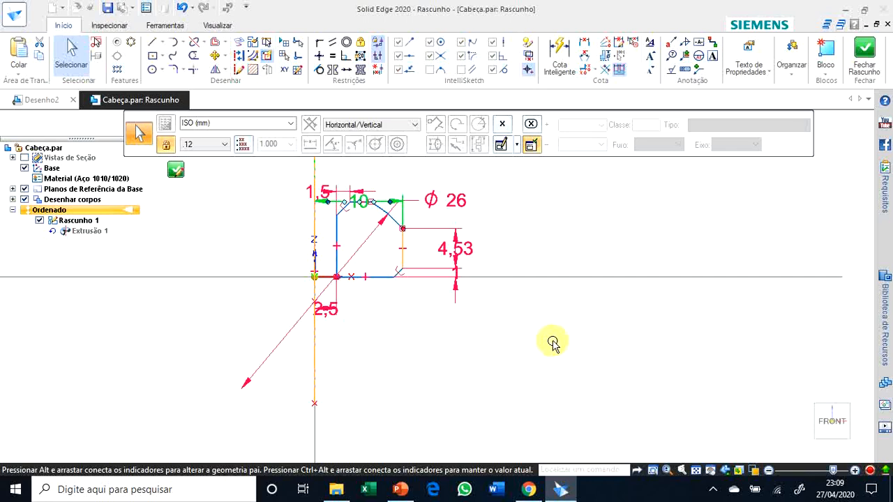
Close and finish the edited Rascunho 1 sketch and save the Cabeça part
{"action": "left_click", "coordinate": [864, 57]}
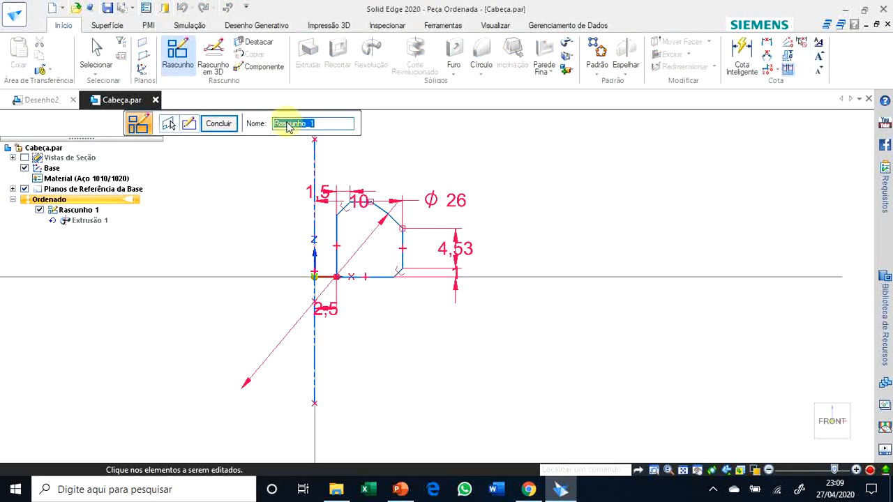
{"action": "left_click", "coordinate": [219, 123]}
{"action": "scroll", "coordinate": [482, 282], "scroll_direction": "down", "scroll_amount": 2}
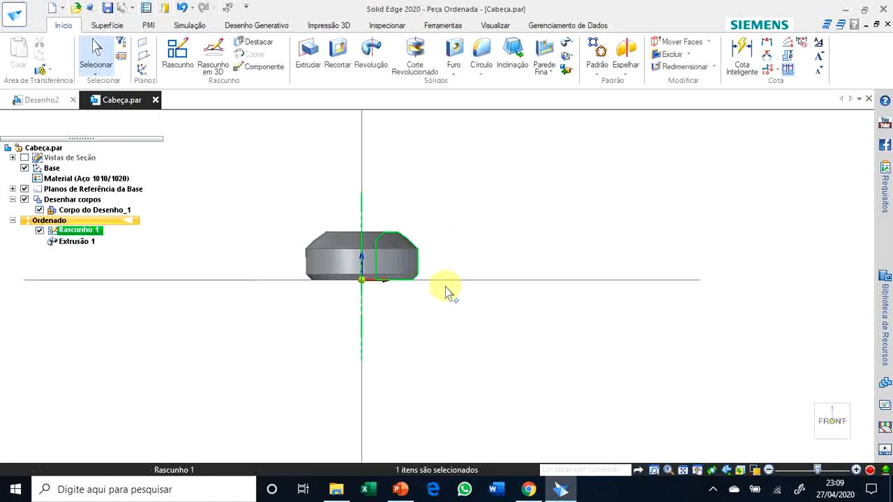
{"action": "mouse_move", "coordinate": [405, 303]}
{"action": "middle_mouse_down"}
{"action": "mouse_move", "coordinate": [419, 372]}
{"action": "mouse_move", "coordinate": [404, 343]}
{"action": "mouse_move", "coordinate": [416, 319]}
{"action": "middle_mouse_up"}
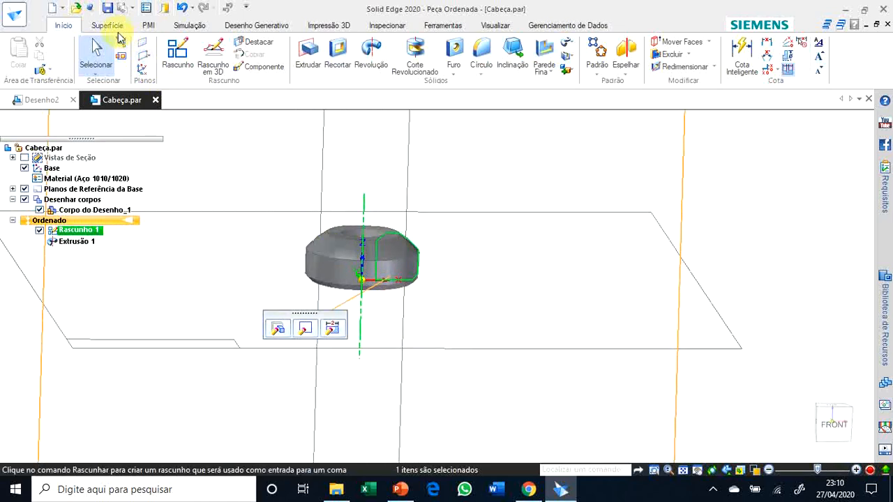
{"action": "left_click", "coordinate": [107, 8]}
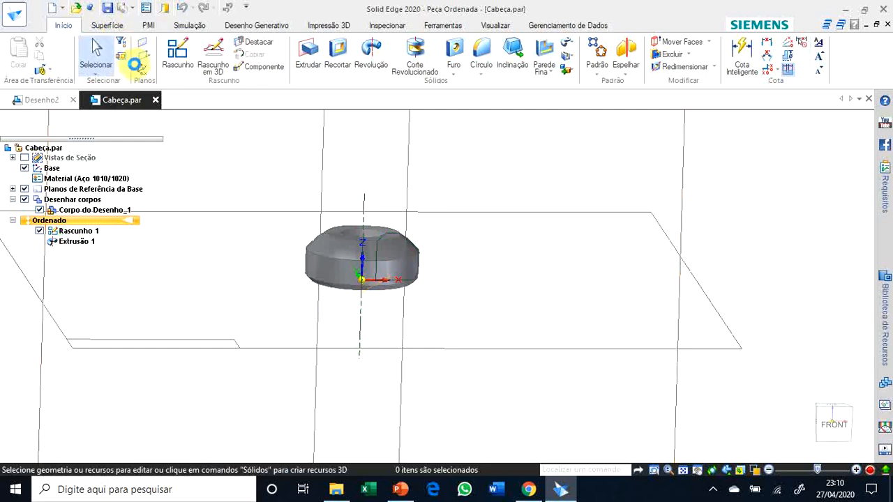
In Desenho2, update the drawing views and move the top view down, away from the front view
{"action": "left_click", "coordinate": [56, 103]}
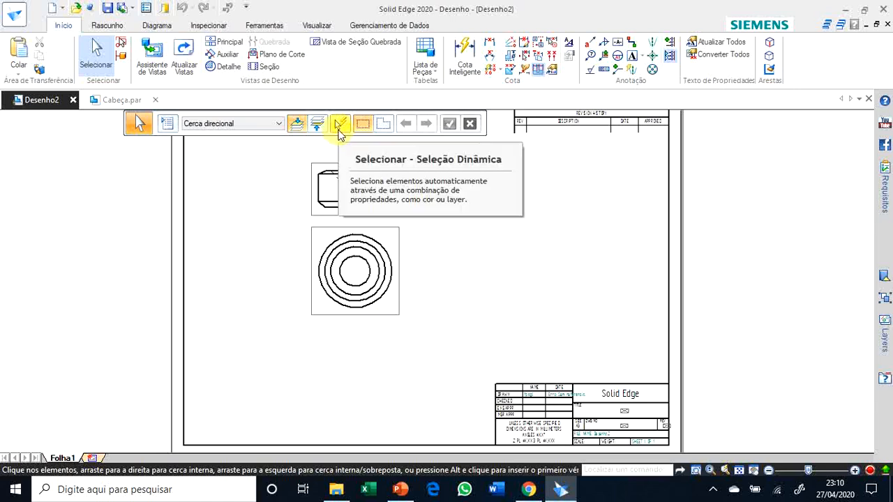
{"action": "left_click", "coordinate": [185, 61]}
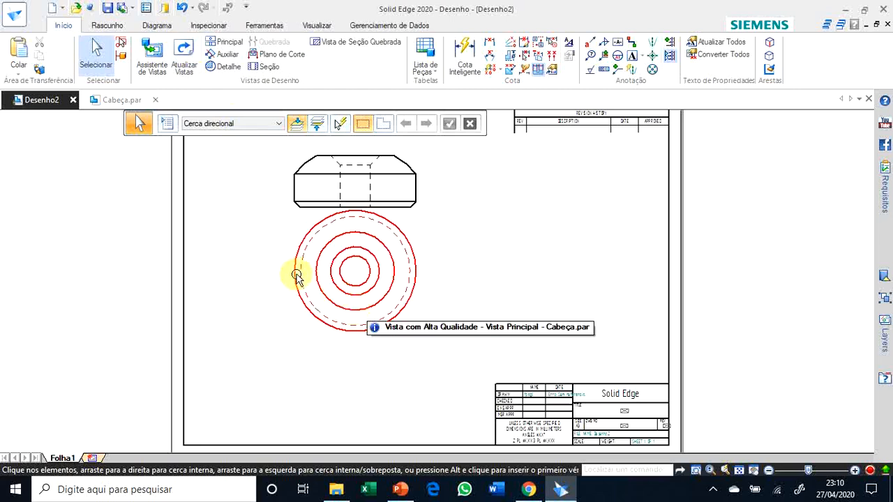
{"action": "left_click", "coordinate": [356, 333]}
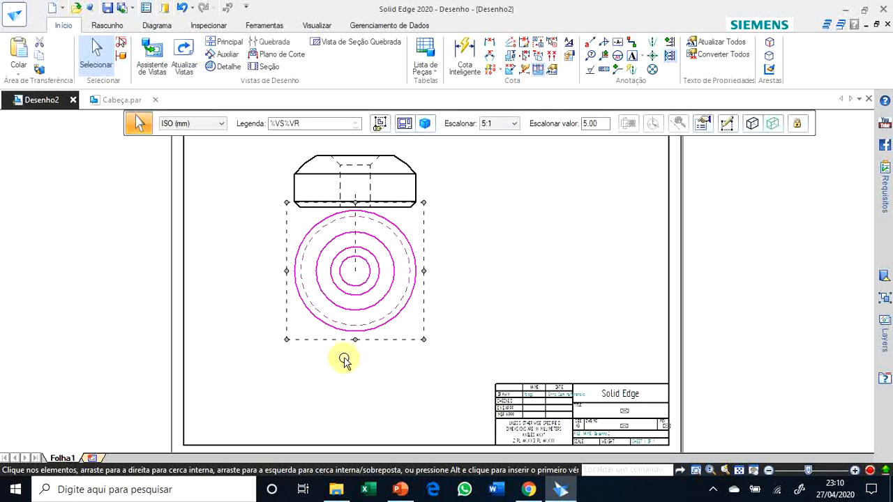
{"action": "left_click_drag", "start_coordinate": [343, 346], "coordinate": [339, 390]}
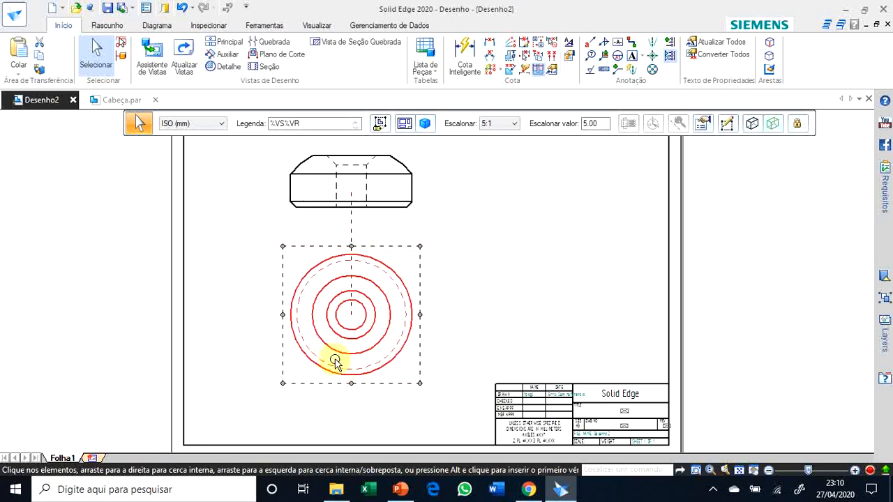
Return to the Cabeça part and reopen the profile of Rascunho 1 for editing
{"action": "left_click", "coordinate": [122, 100]}
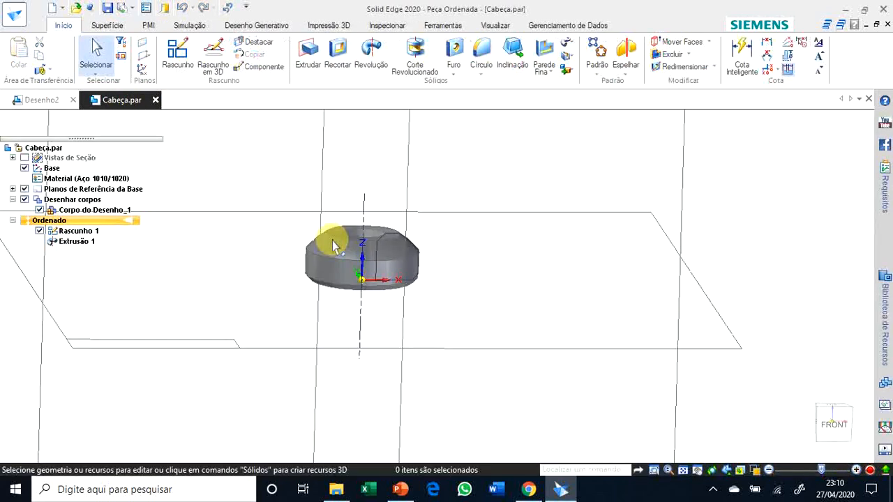
{"action": "left_click", "coordinate": [231, 286]}
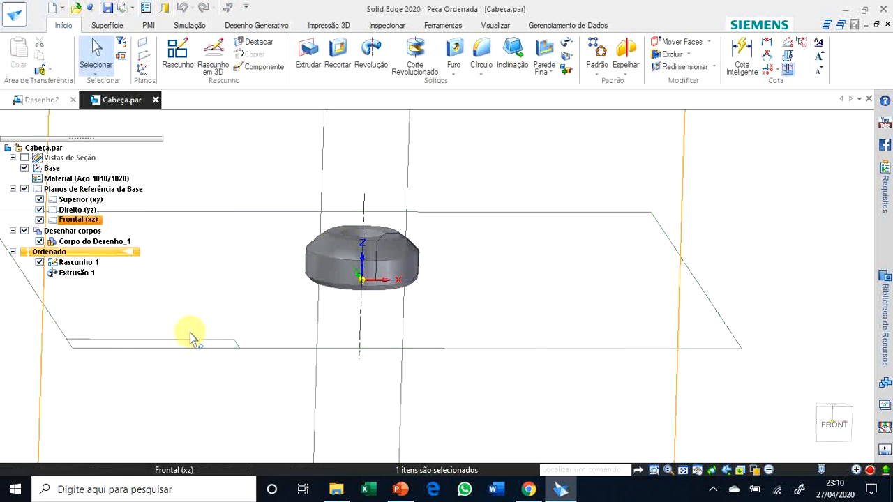
{"action": "left_click", "coordinate": [77, 262]}
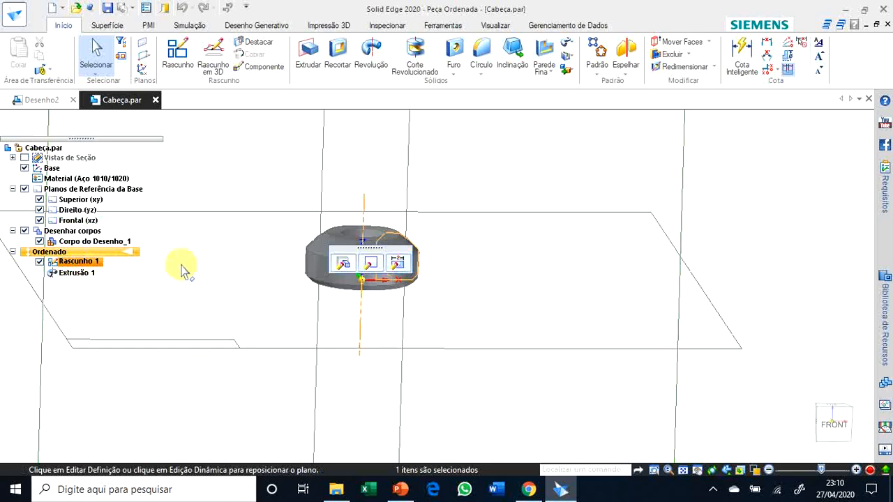
{"action": "left_click", "coordinate": [368, 264]}
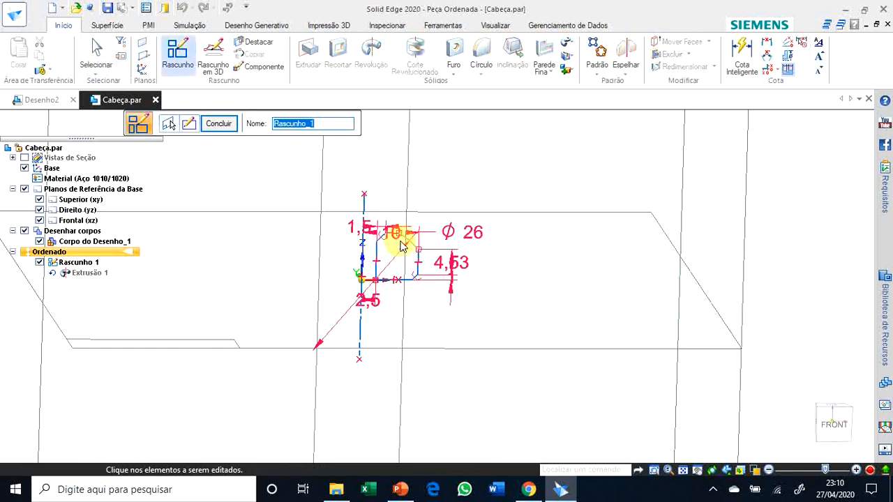
{"action": "scroll", "coordinate": [402, 246], "scroll_direction": "up", "scroll_amount": 3}
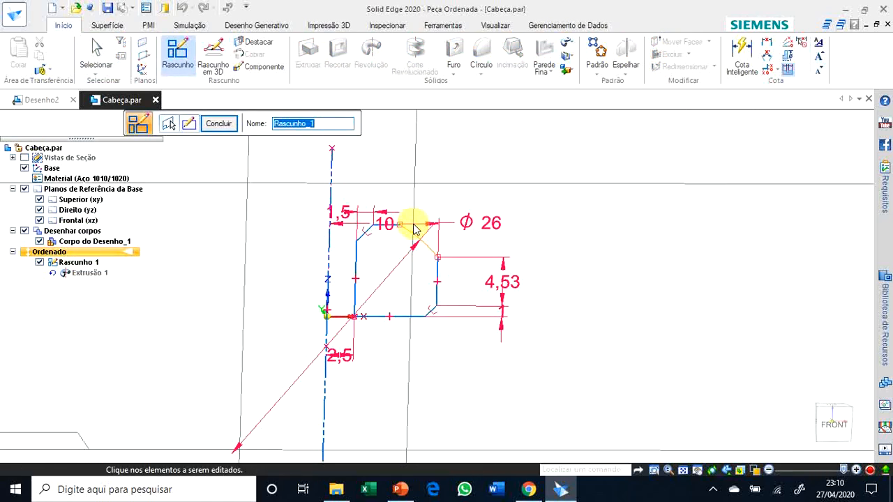
{"action": "left_click", "coordinate": [415, 230]}
{"action": "key", "text": "Escape"}
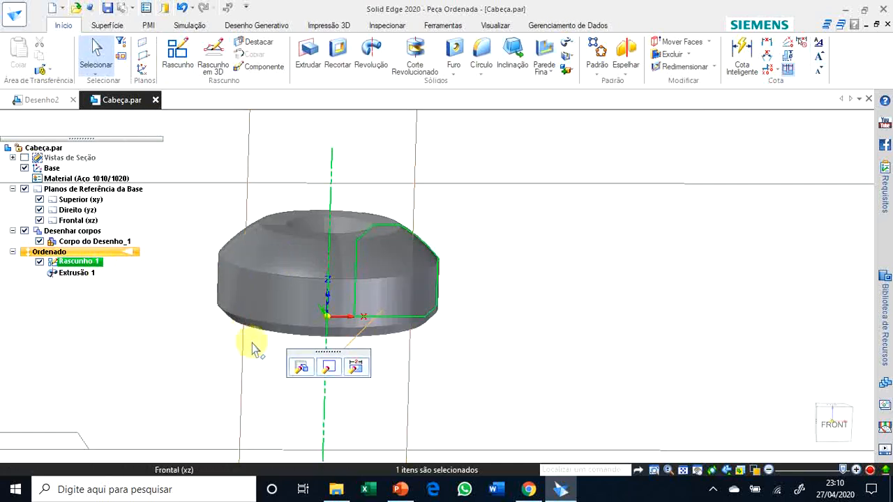
{"action": "left_click", "coordinate": [329, 366]}
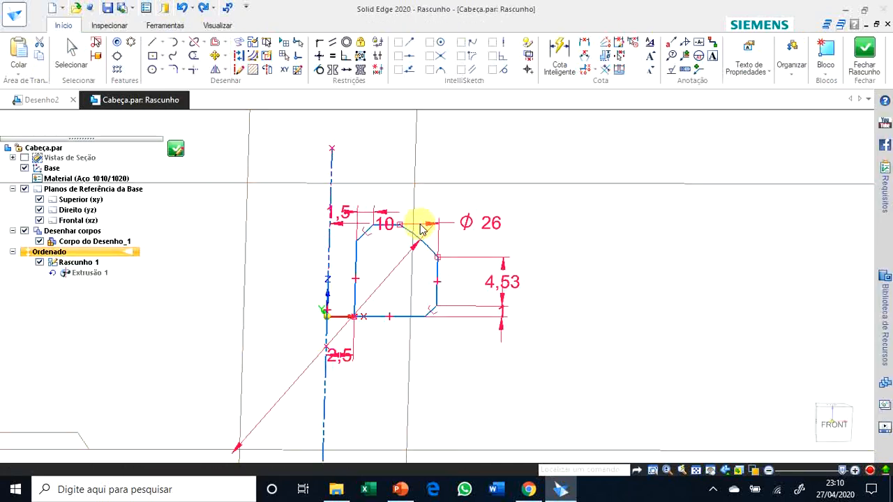
{"action": "left_click", "coordinate": [419, 225]}
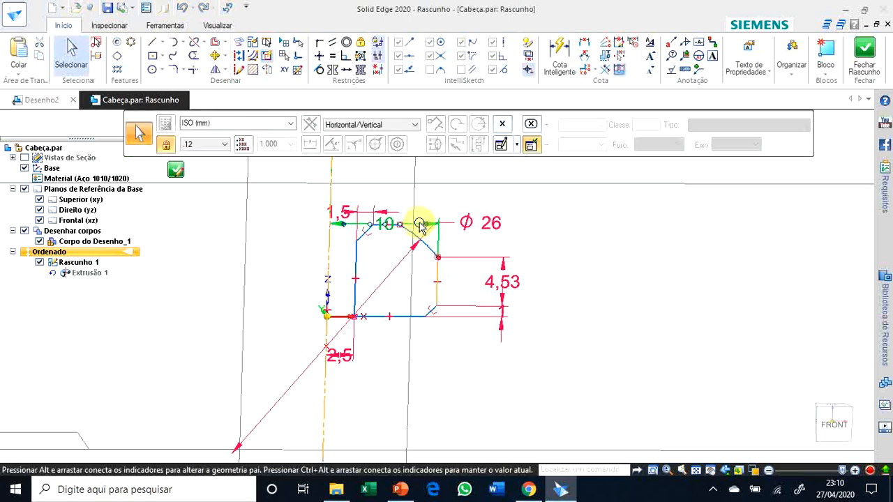
{"action": "left_click", "coordinate": [420, 225]}
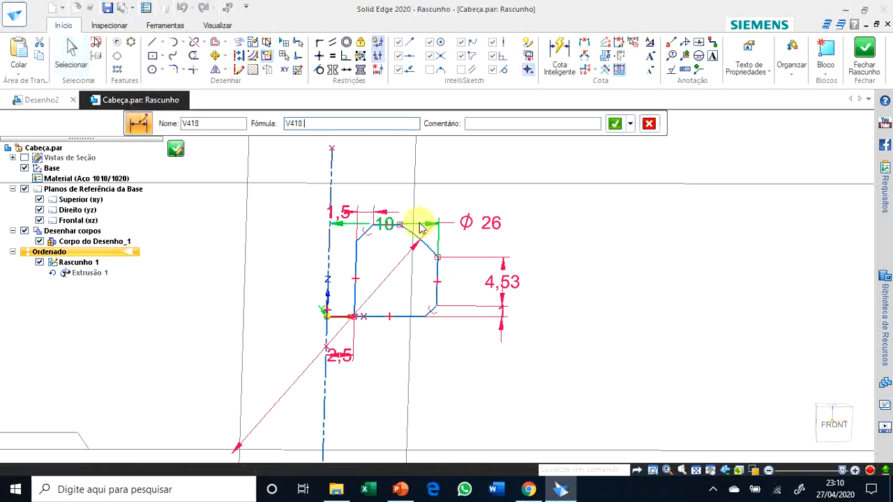
{"action": "key", "text": "Escape"}
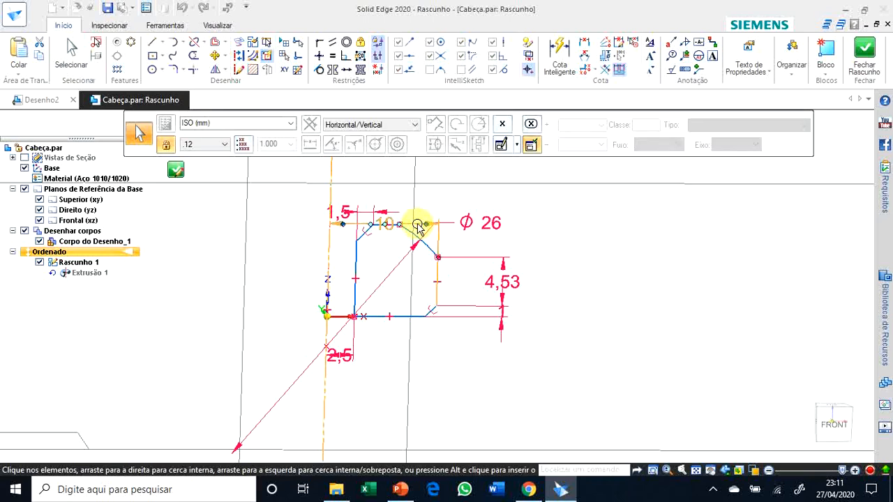
{"action": "key", "text": "Escape"}
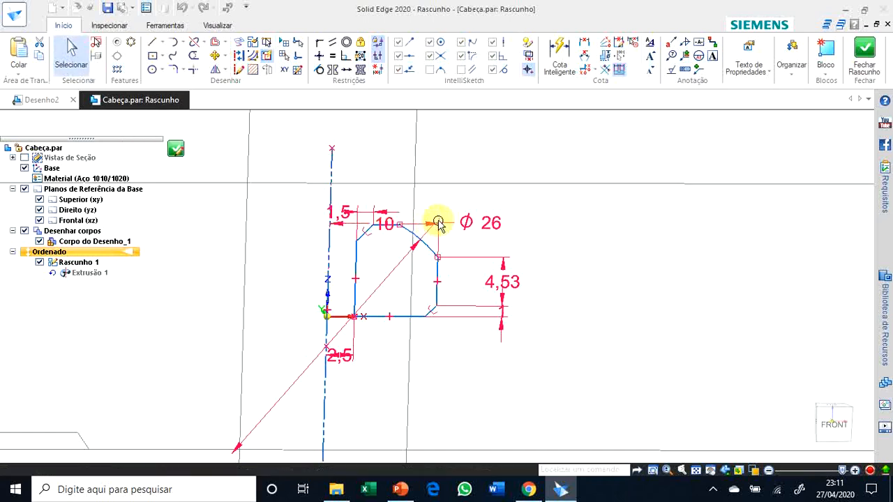
{"action": "left_click", "coordinate": [419, 225]}
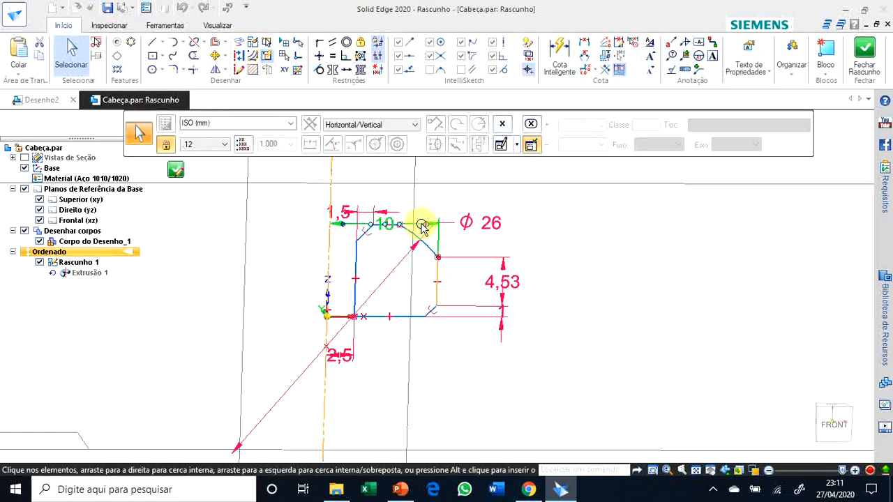
{"action": "right_click", "coordinate": [422, 225]}
{"action": "key", "text": "Escape"}
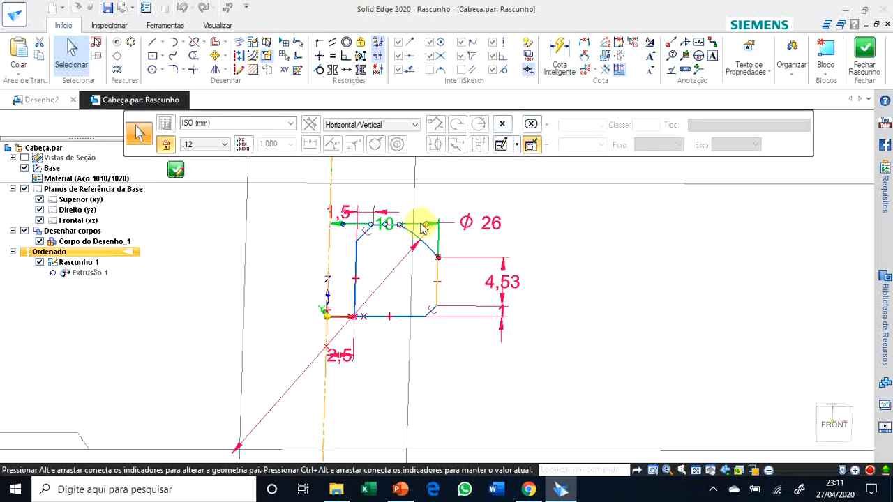
{"action": "key", "text": "Escape"}
{"action": "key", "text": "Escape"}
{"action": "left_click", "coordinate": [417, 225]}
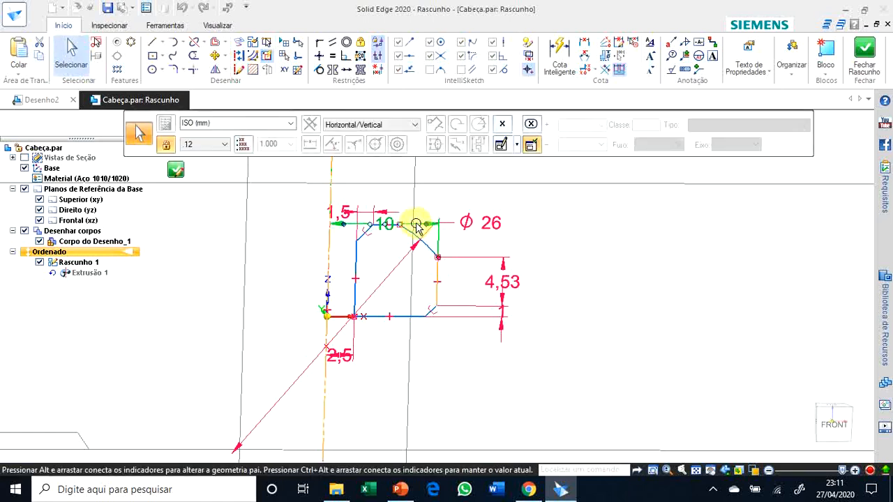
{"action": "key", "text": "Escape"}
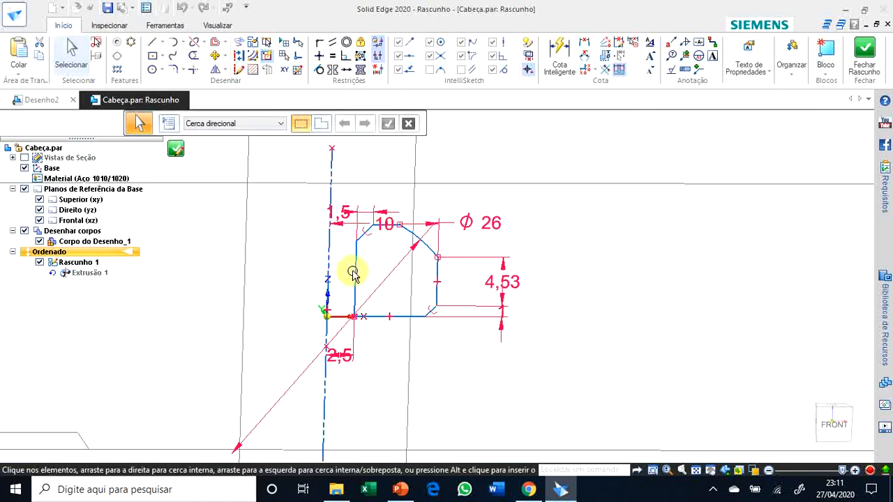
{"action": "left_click", "coordinate": [414, 223]}
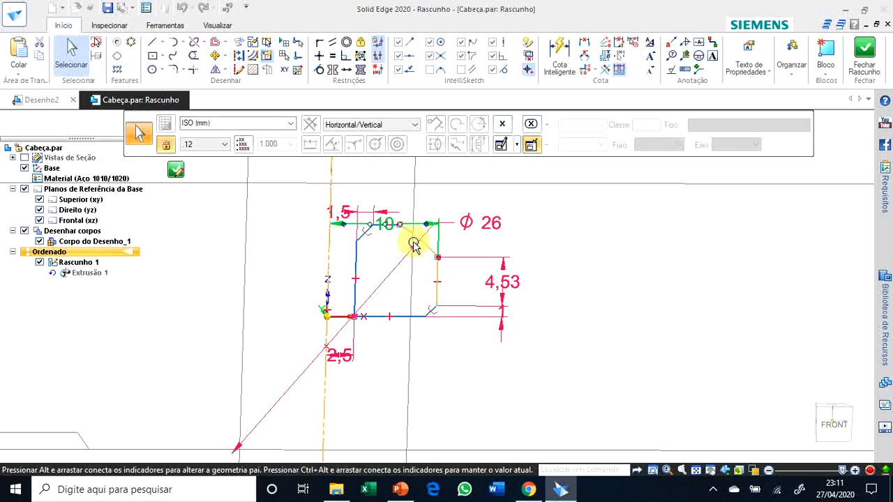
{"action": "scroll", "coordinate": [395, 256], "scroll_direction": "up", "scroll_amount": 3}
{"action": "scroll", "coordinate": [394, 255], "scroll_direction": "up", "scroll_amount": 1}
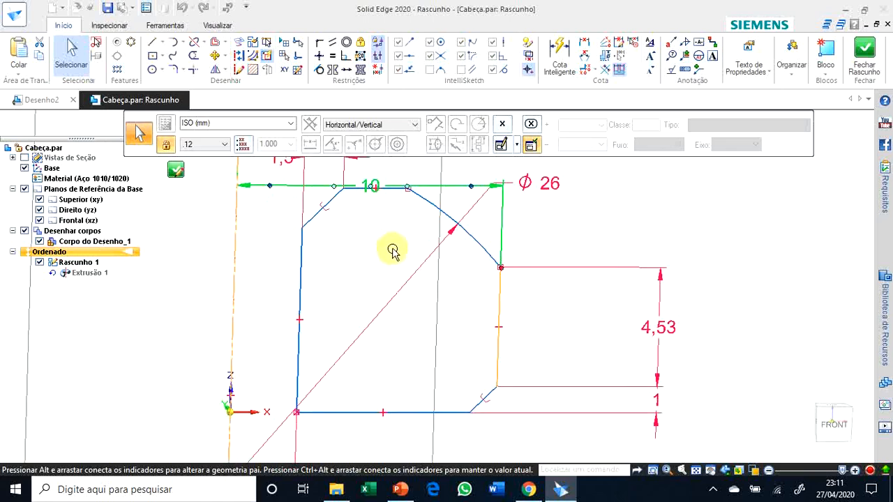
{"action": "key", "text": "Escape"}
{"action": "left_click", "coordinate": [430, 187]}
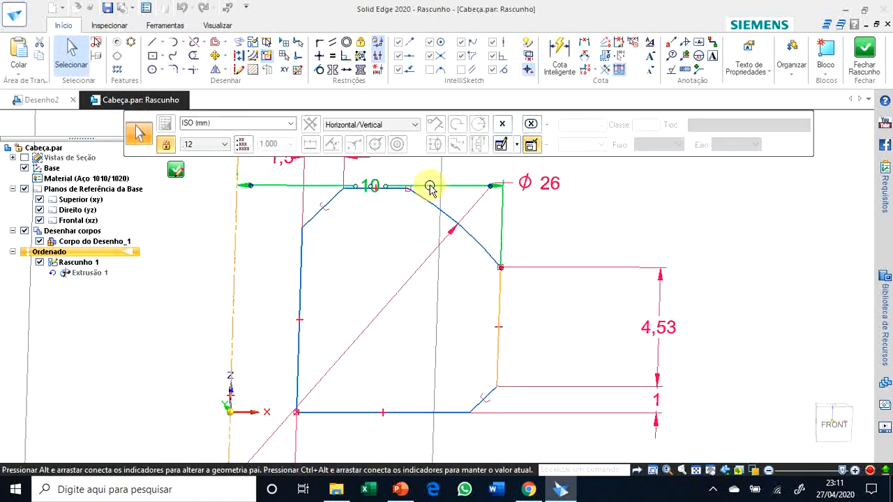
{"action": "key", "text": "Escape"}
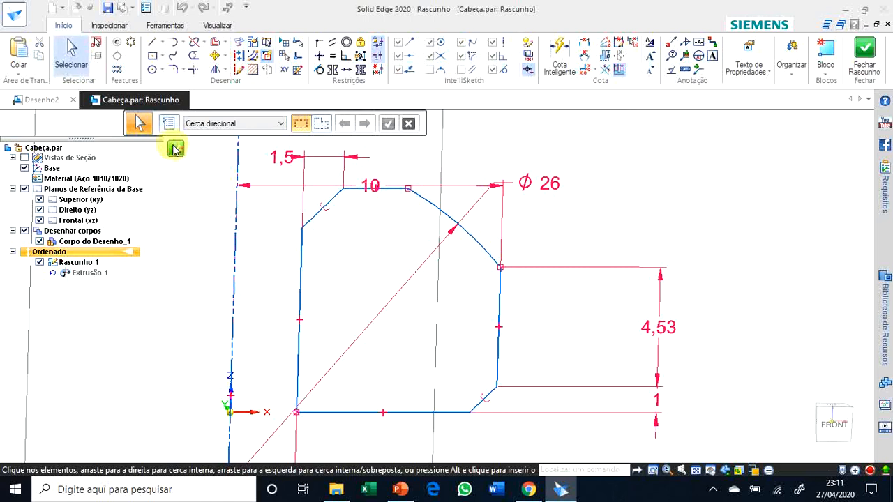
{"action": "left_click", "coordinate": [175, 149]}
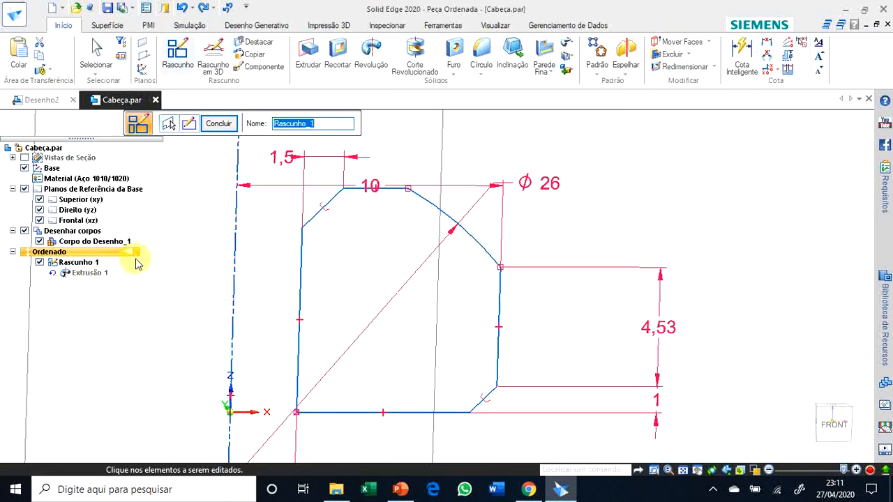
{"action": "left_click", "coordinate": [218, 124]}
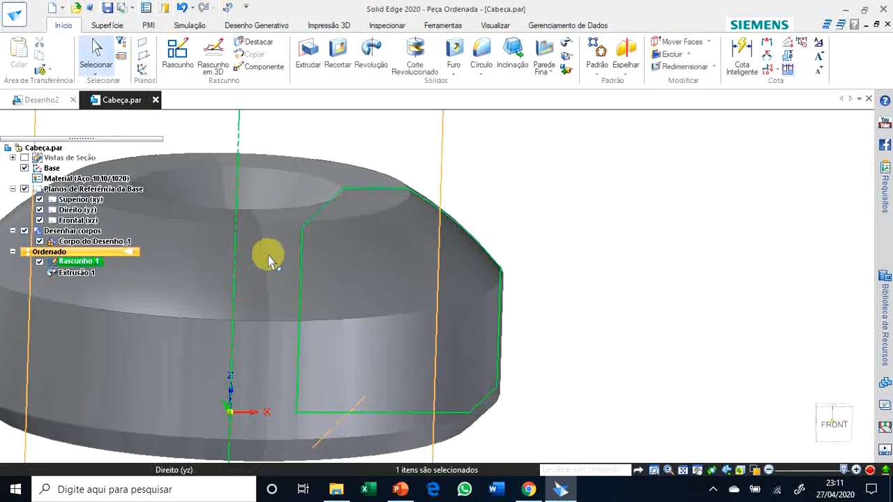
Reopen the Rascunho 1 profile, set the horizontal distance from the axis to its outer edge to 6 mm, and finish the sketch
{"action": "left_click", "coordinate": [313, 454]}
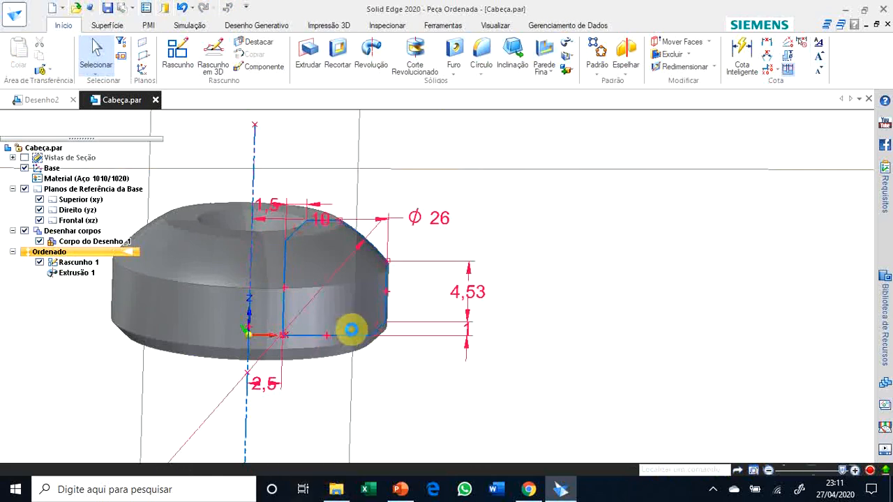
{"action": "left_click", "coordinate": [361, 220]}
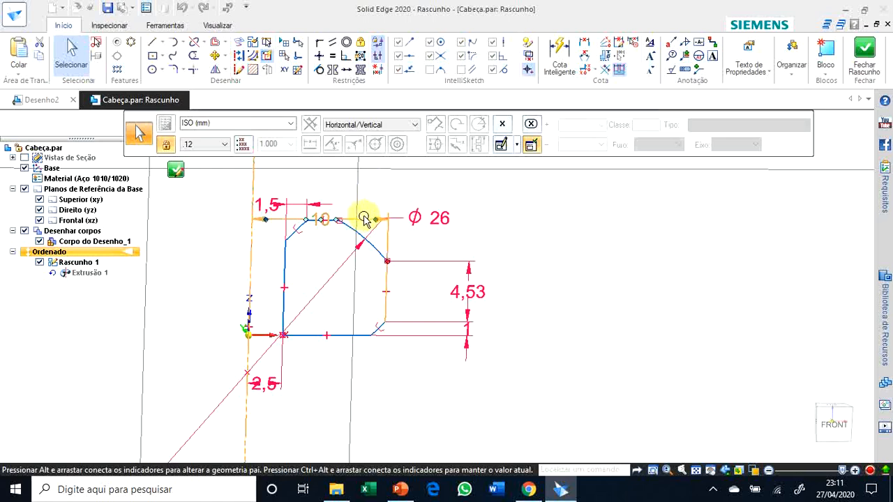
{"action": "left_click", "coordinate": [362, 220]}
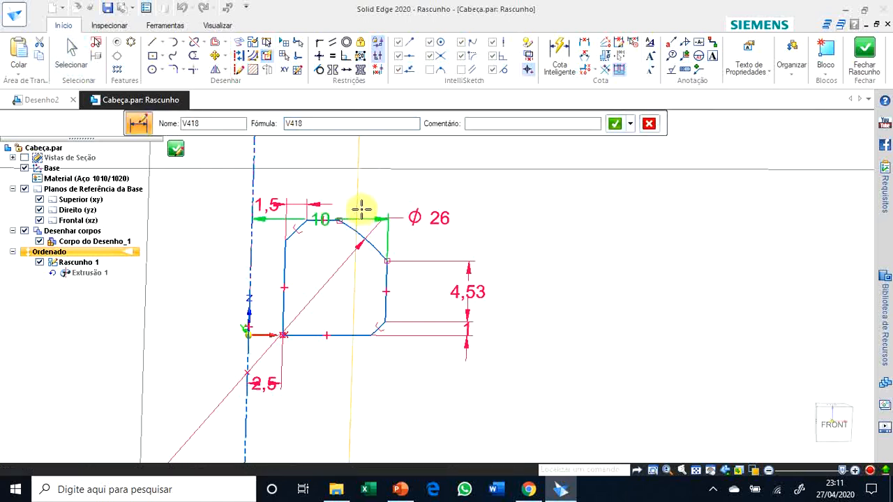
{"action": "key", "text": "Escape"}
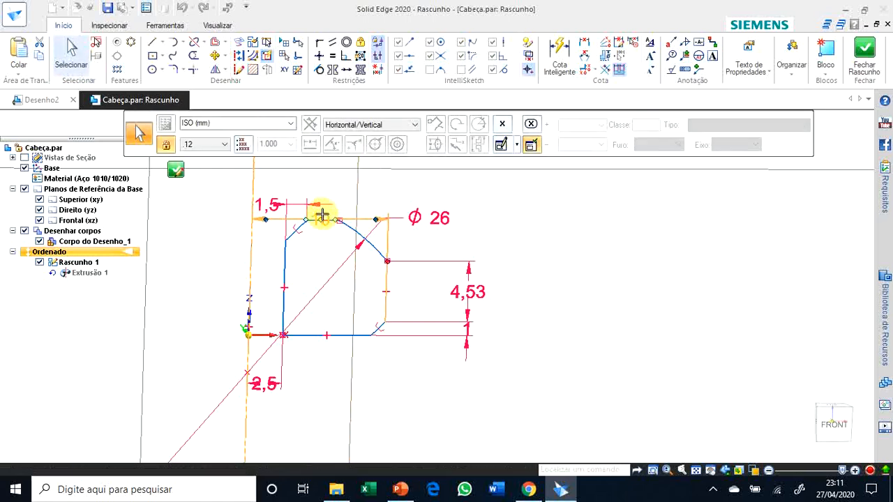
{"action": "left_click", "coordinate": [322, 216]}
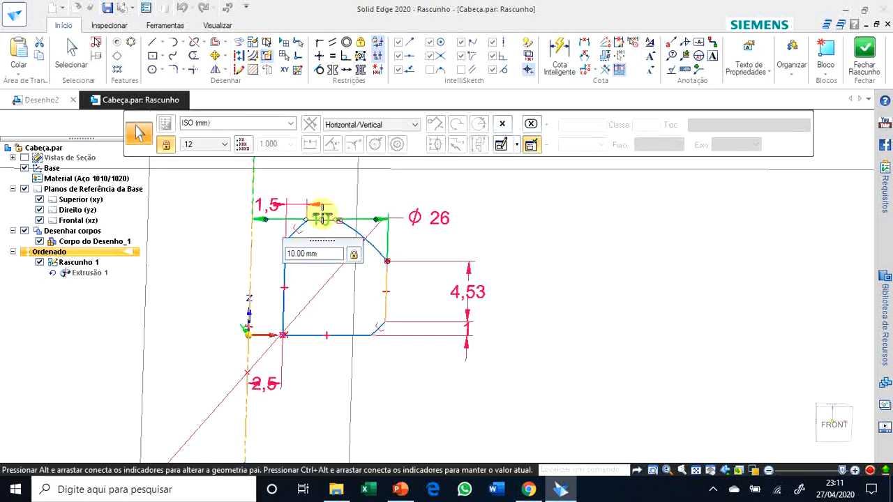
{"action": "left_click", "coordinate": [311, 253]}
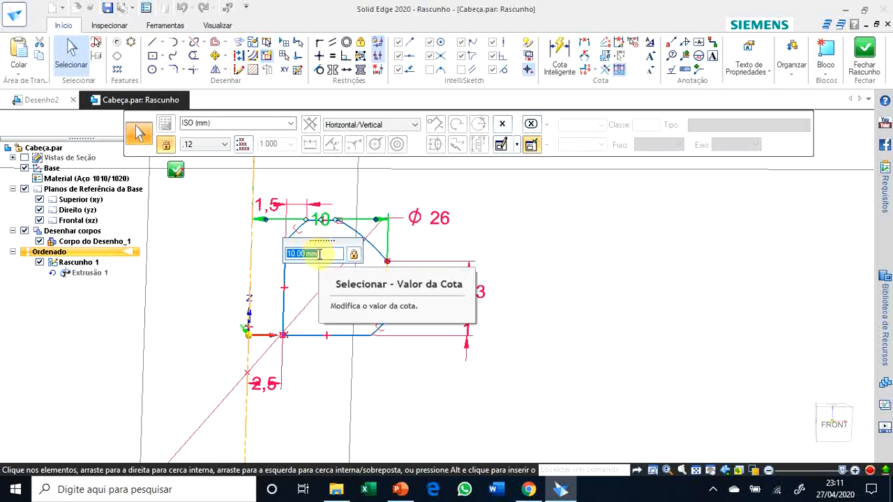
{"action": "type", "text": "6"}
{"action": "key", "text": "Return"}
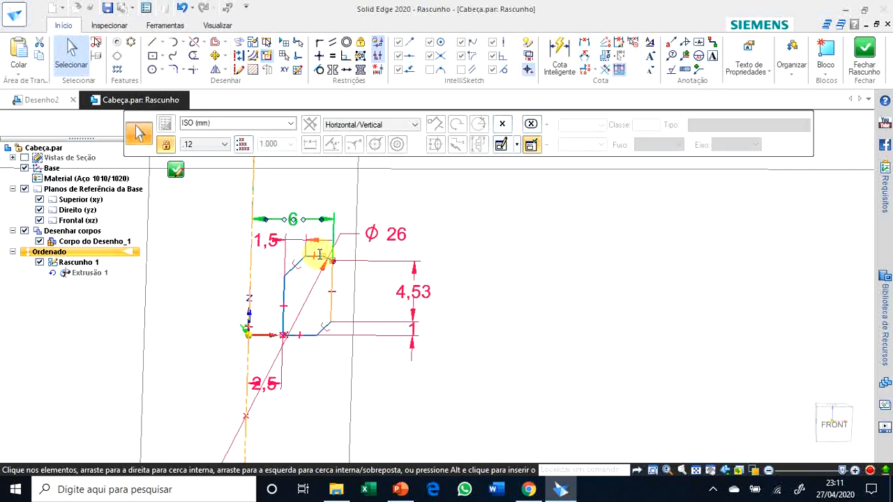
{"action": "left_click", "coordinate": [175, 169]}
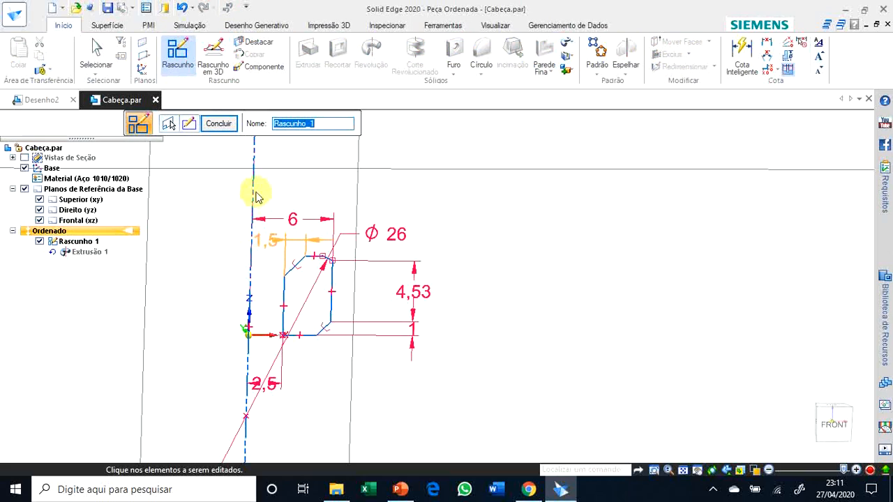
{"action": "left_click", "coordinate": [222, 124]}
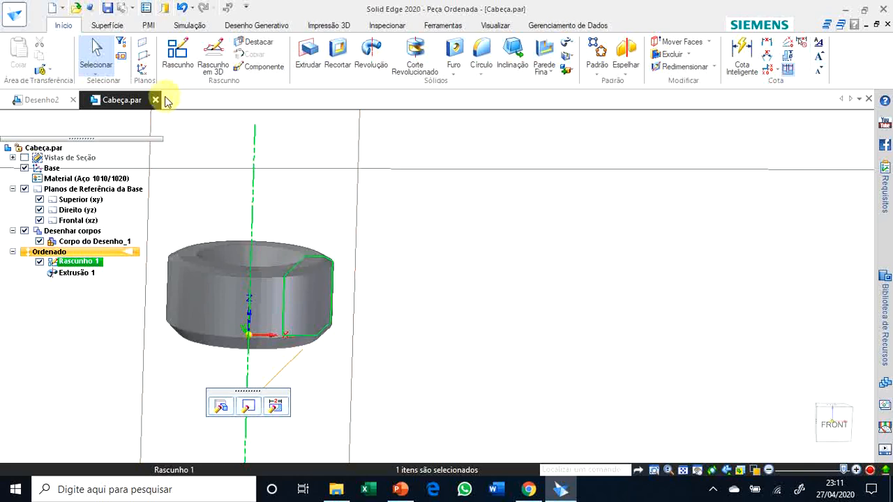
Save the Cabeça part and update the drawing views in Desenho2
{"action": "left_click", "coordinate": [108, 8]}
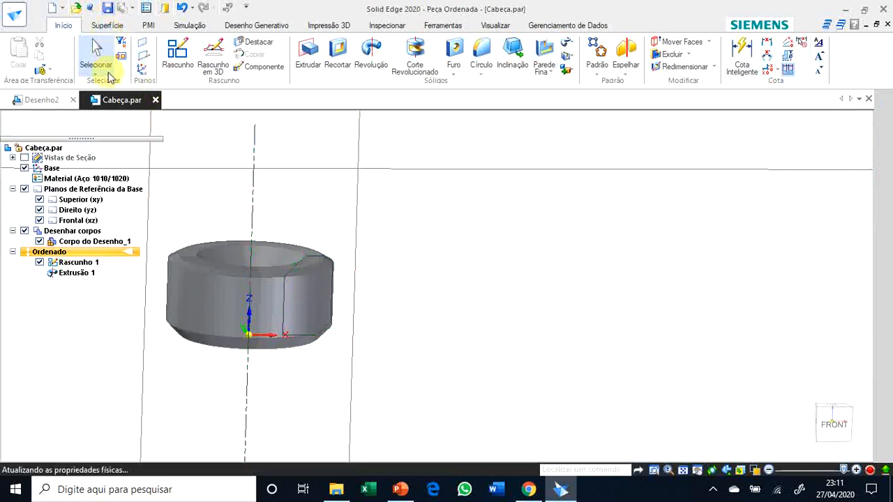
{"action": "left_click", "coordinate": [64, 100]}
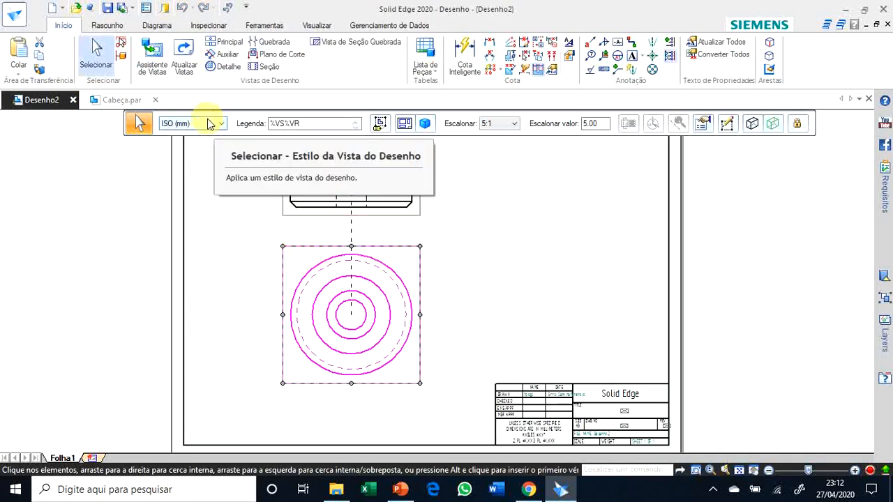
{"action": "left_click", "coordinate": [184, 66]}
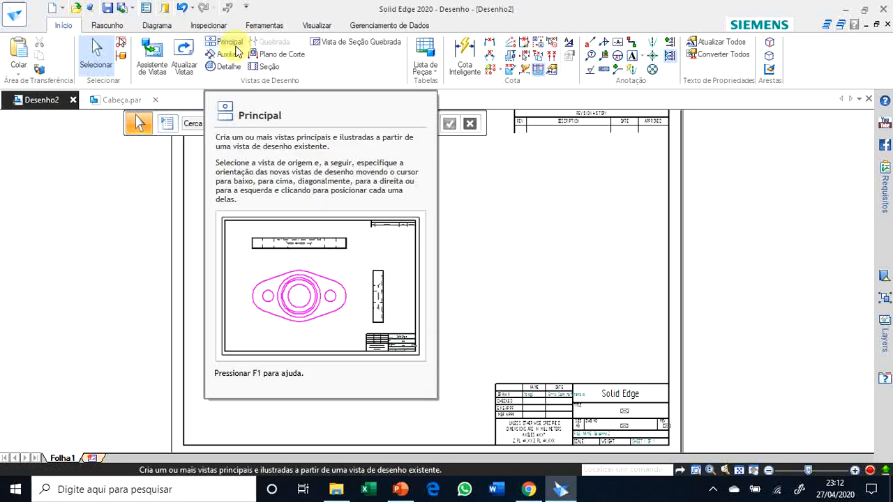
Create an isometric principal view from the front view and place it diagonally below and to the right of it
{"action": "left_click", "coordinate": [235, 49]}
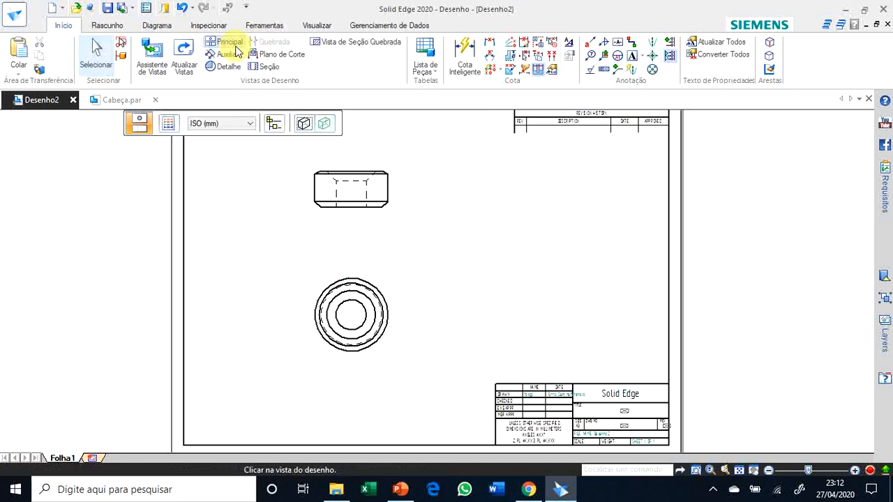
{"action": "left_click", "coordinate": [329, 202]}
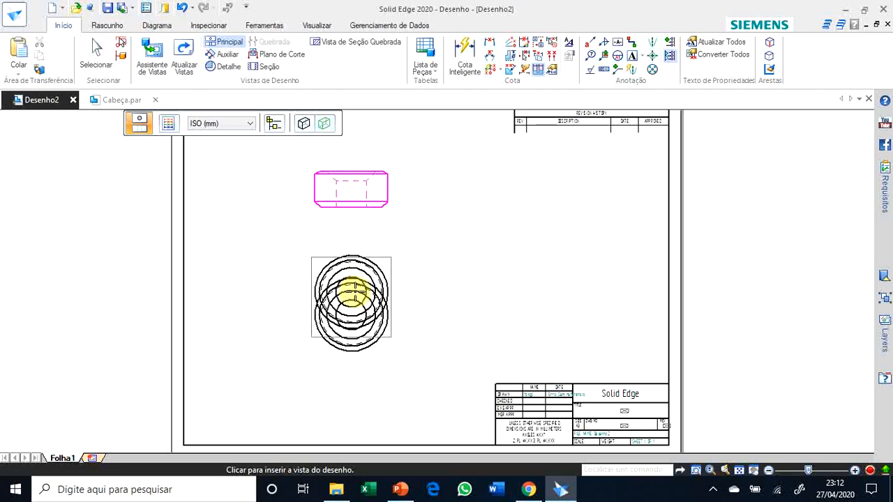
{"action": "left_click", "coordinate": [352, 311]}
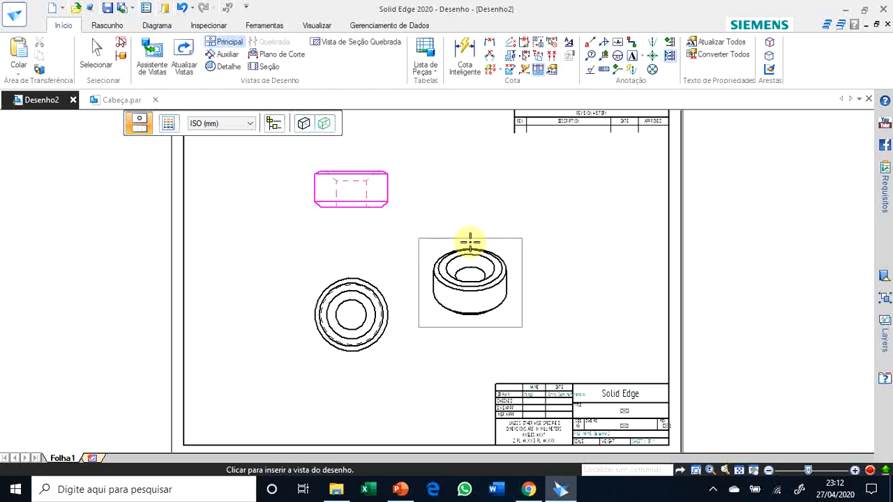
{"action": "left_click", "coordinate": [470, 242]}
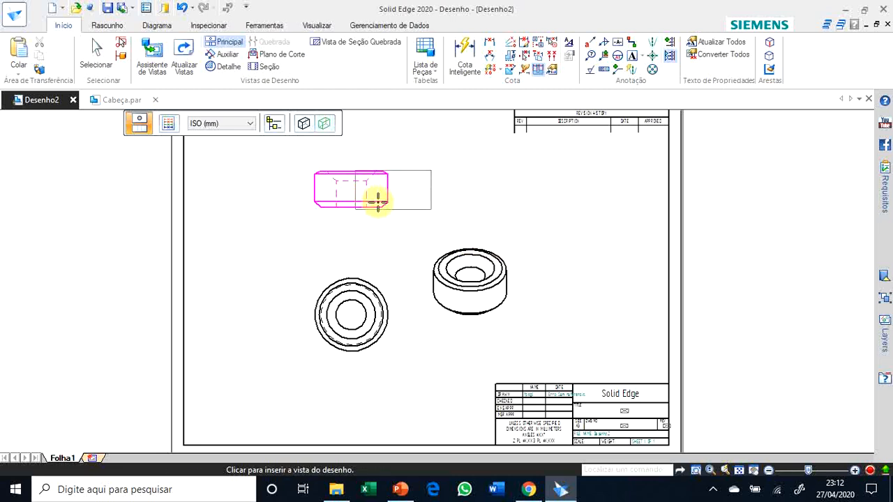
{"action": "key", "text": "Escape"}
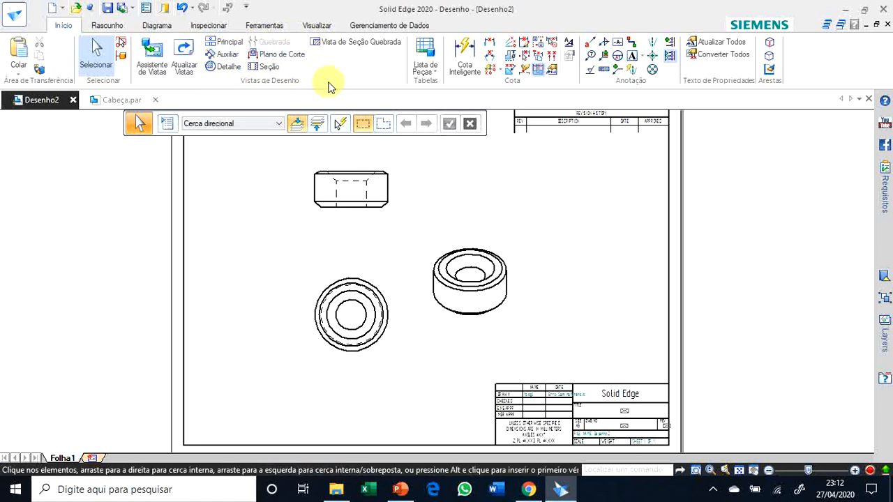
Set the isometric view's scale to 10:1 and move the view up and to the right, away from the top view
{"action": "left_click", "coordinate": [437, 258]}
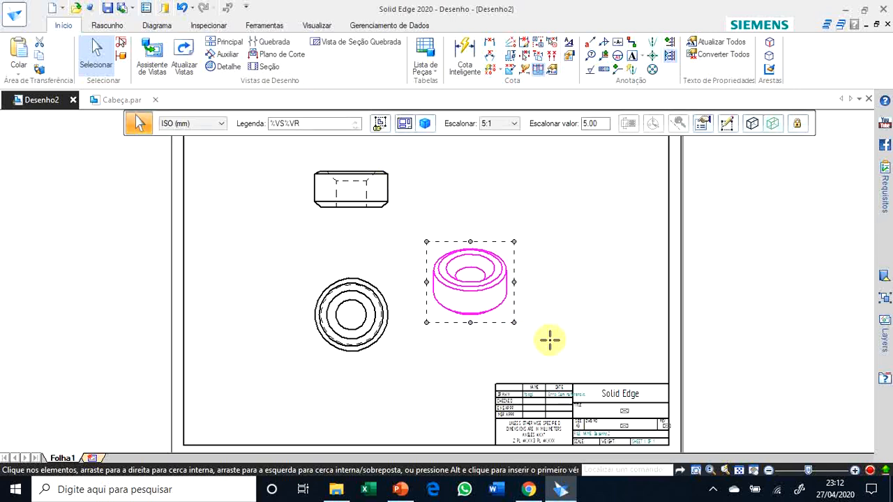
{"action": "left_click", "coordinate": [514, 124]}
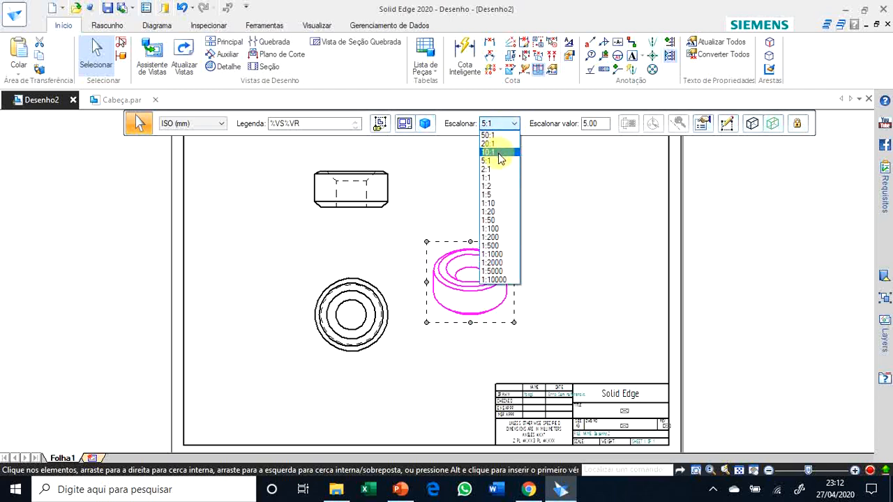
{"action": "left_click", "coordinate": [499, 153]}
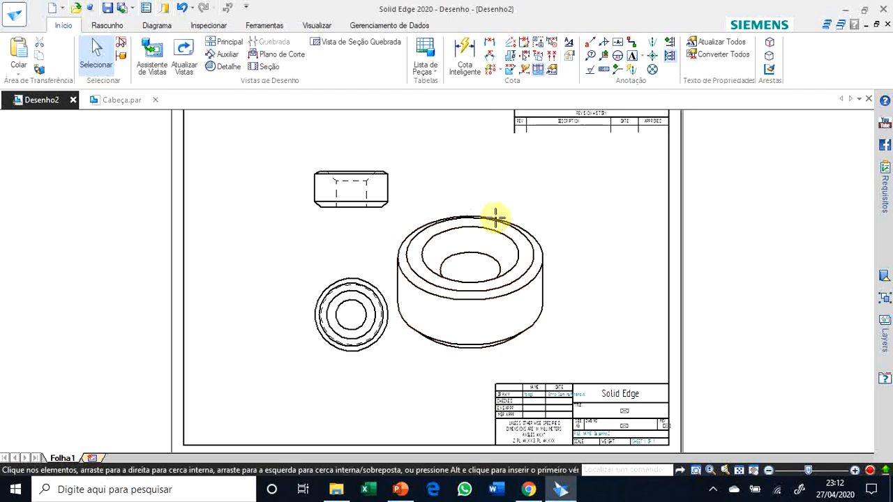
{"action": "left_click", "coordinate": [500, 221]}
{"action": "left_click_drag", "start_coordinate": [508, 210], "coordinate": [547, 187]}
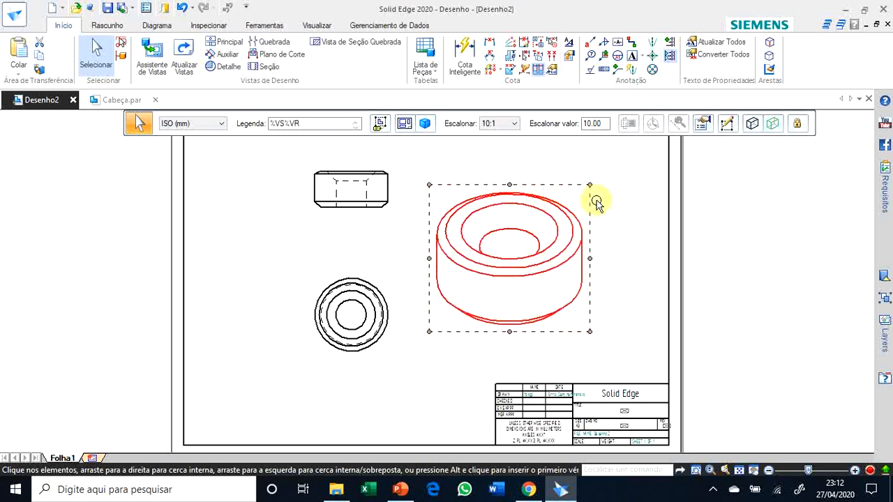
Apply Sombreado em Escala de Cinza com Arestas shading to the isometric view and update the views
{"action": "left_click", "coordinate": [757, 125]}
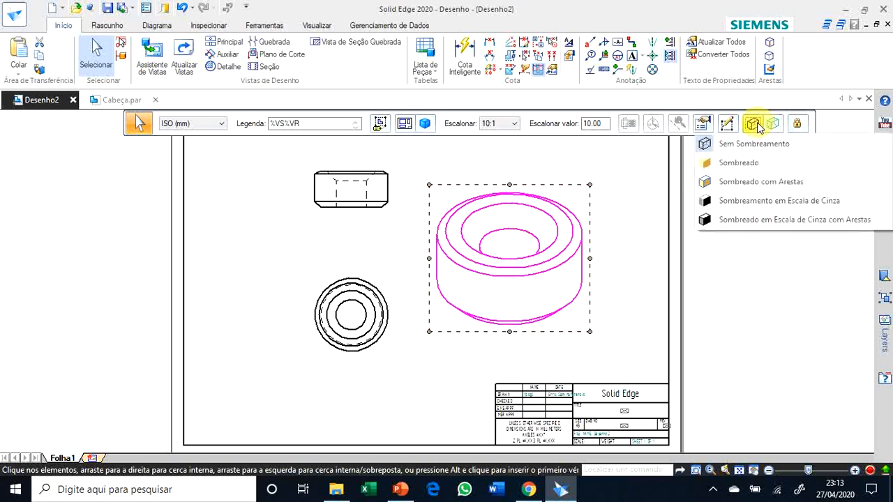
{"action": "left_click", "coordinate": [754, 220]}
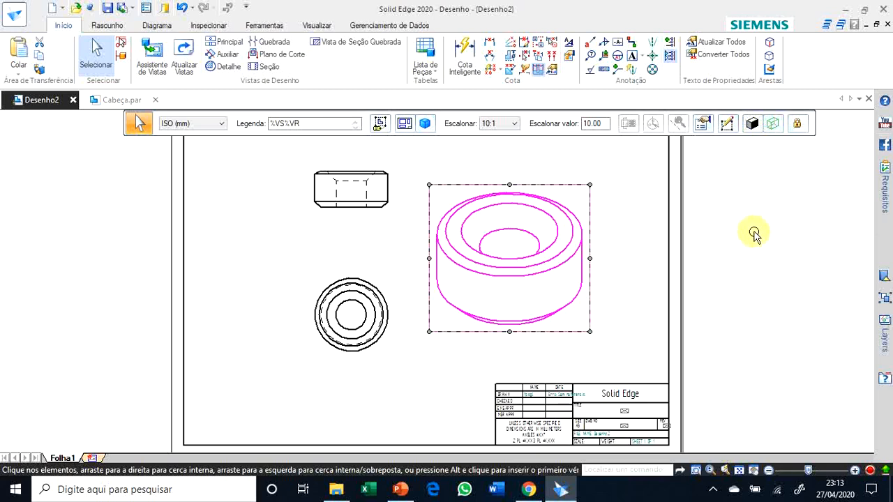
{"action": "left_click", "coordinate": [624, 263]}
{"action": "left_click", "coordinate": [184, 54]}
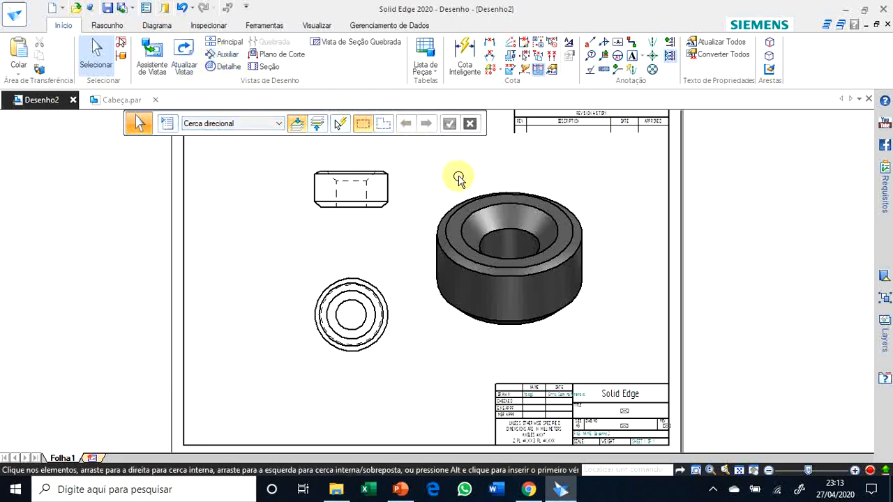
Set the shaded isometric view's scale to 5:1 and update the views
{"action": "left_click", "coordinate": [474, 201]}
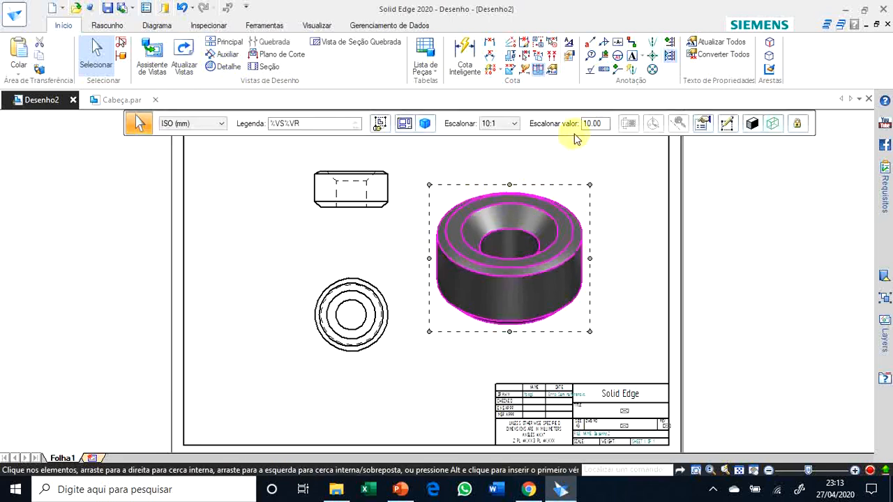
{"action": "left_click", "coordinate": [511, 124]}
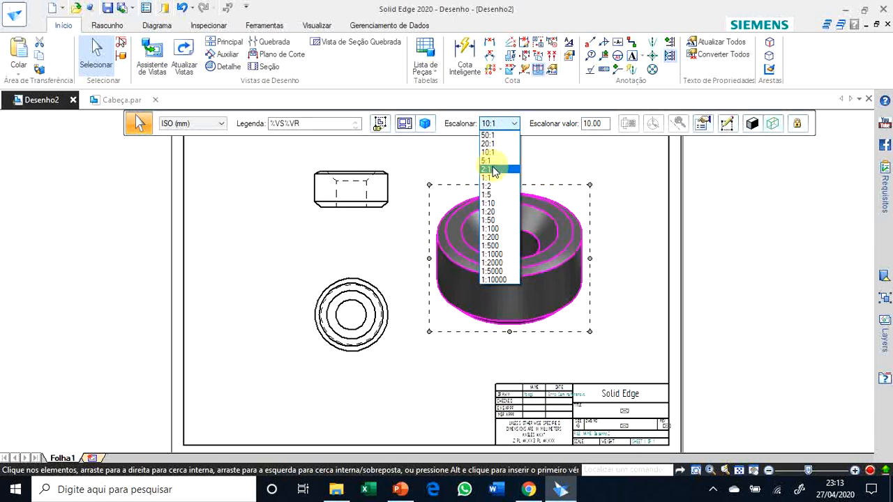
{"action": "left_click", "coordinate": [487, 161]}
{"action": "left_click", "coordinate": [617, 234]}
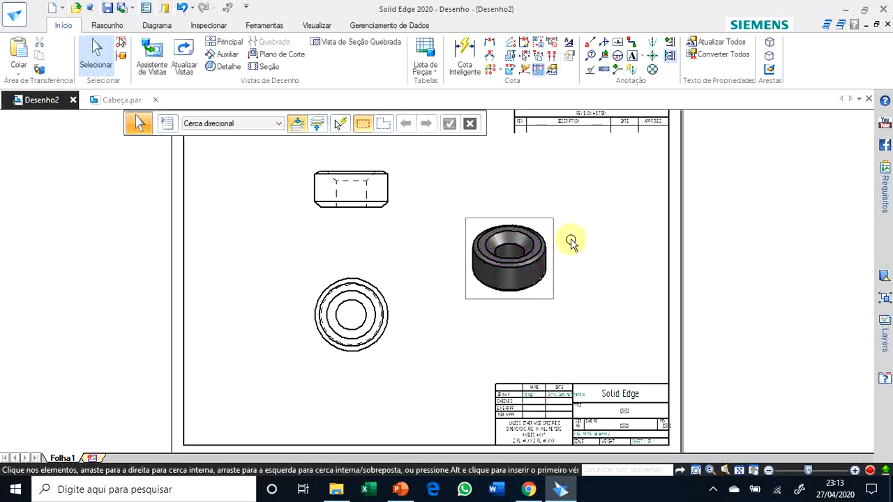
{"action": "left_click", "coordinate": [183, 52]}
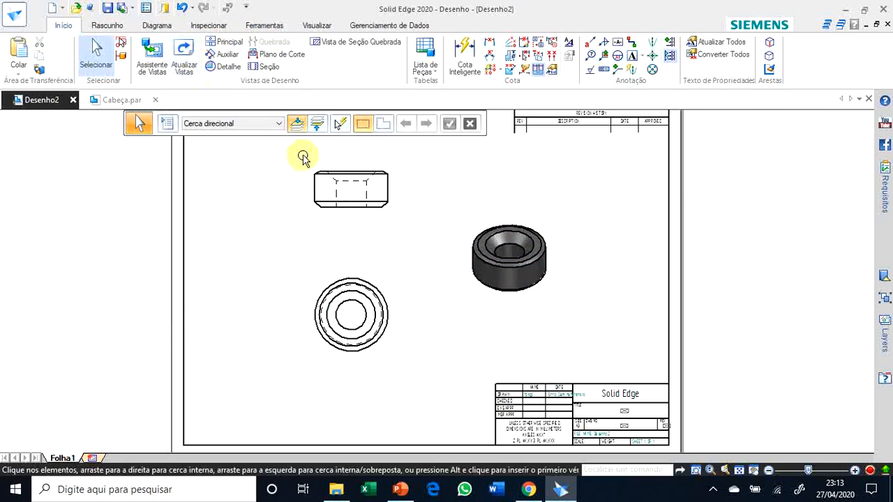
{"action": "left_click", "coordinate": [227, 47]}
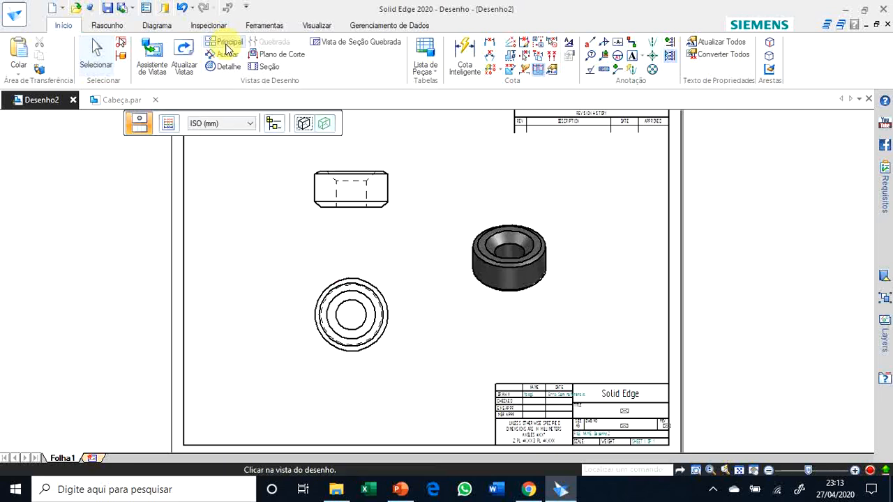
{"action": "left_click", "coordinate": [493, 233]}
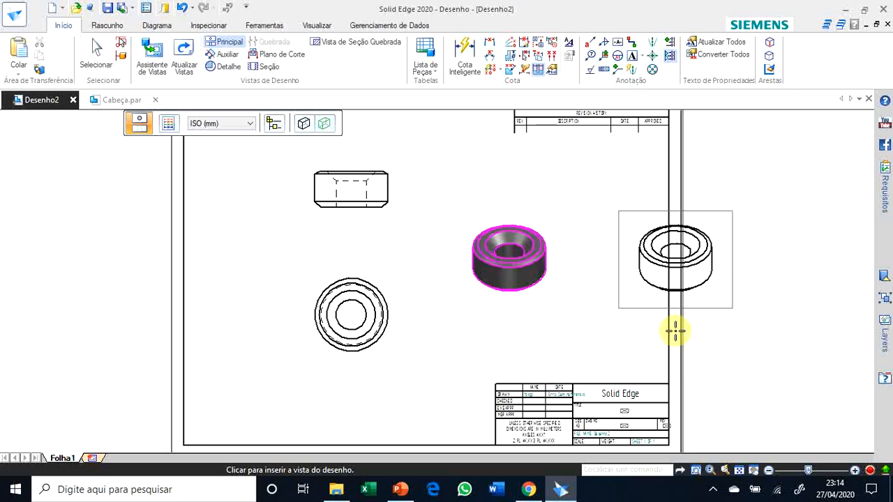
{"action": "key", "text": "Escape"}
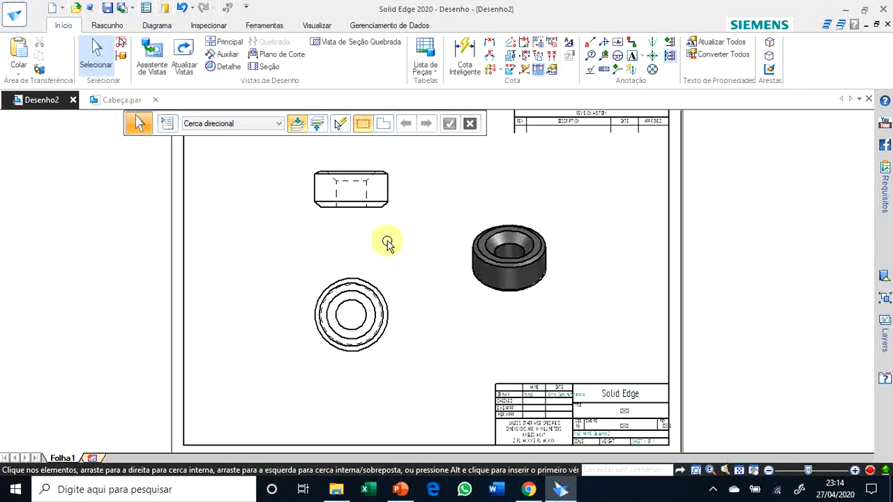
{"action": "left_click_drag", "start_coordinate": [357, 196], "coordinate": [398, 224]}
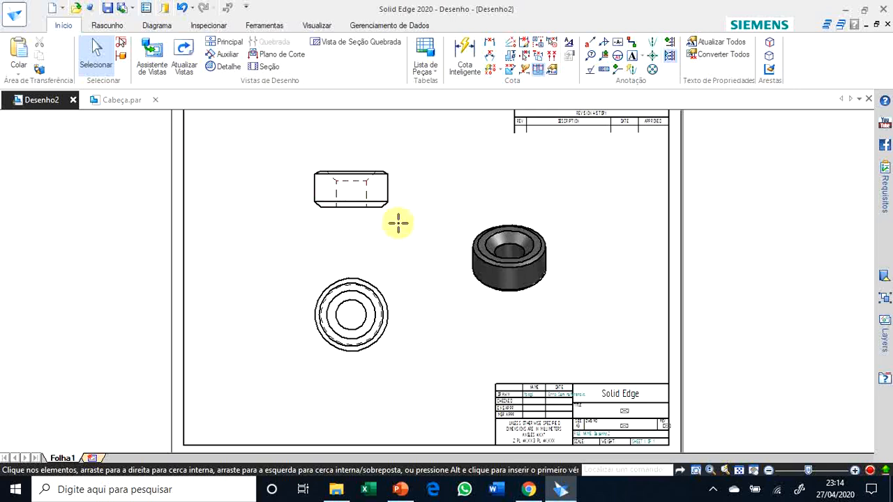
{"action": "left_click", "coordinate": [398, 224]}
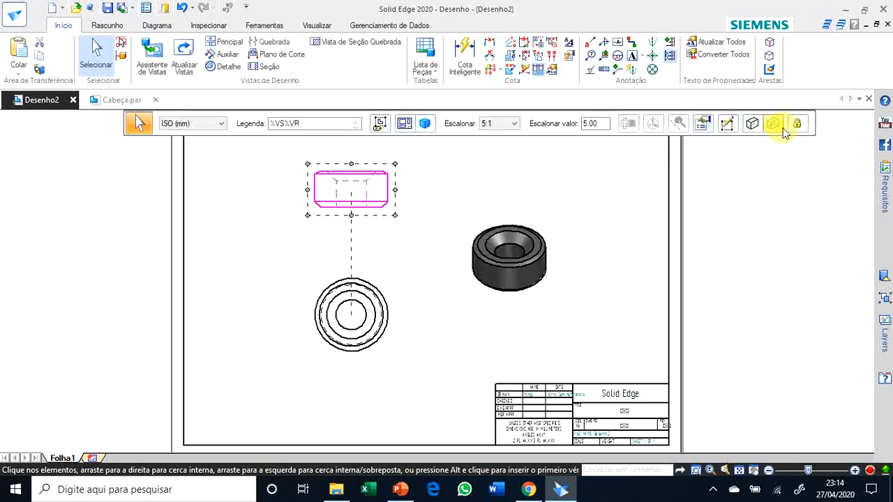
{"action": "left_click", "coordinate": [726, 223]}
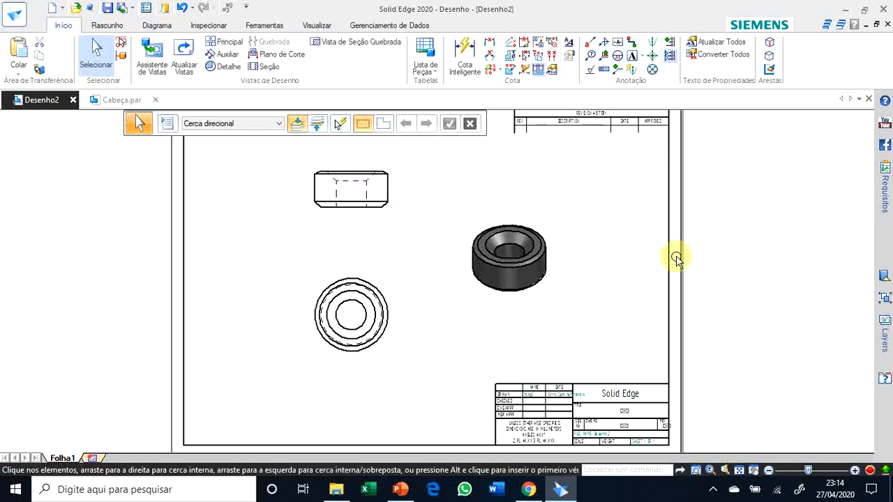